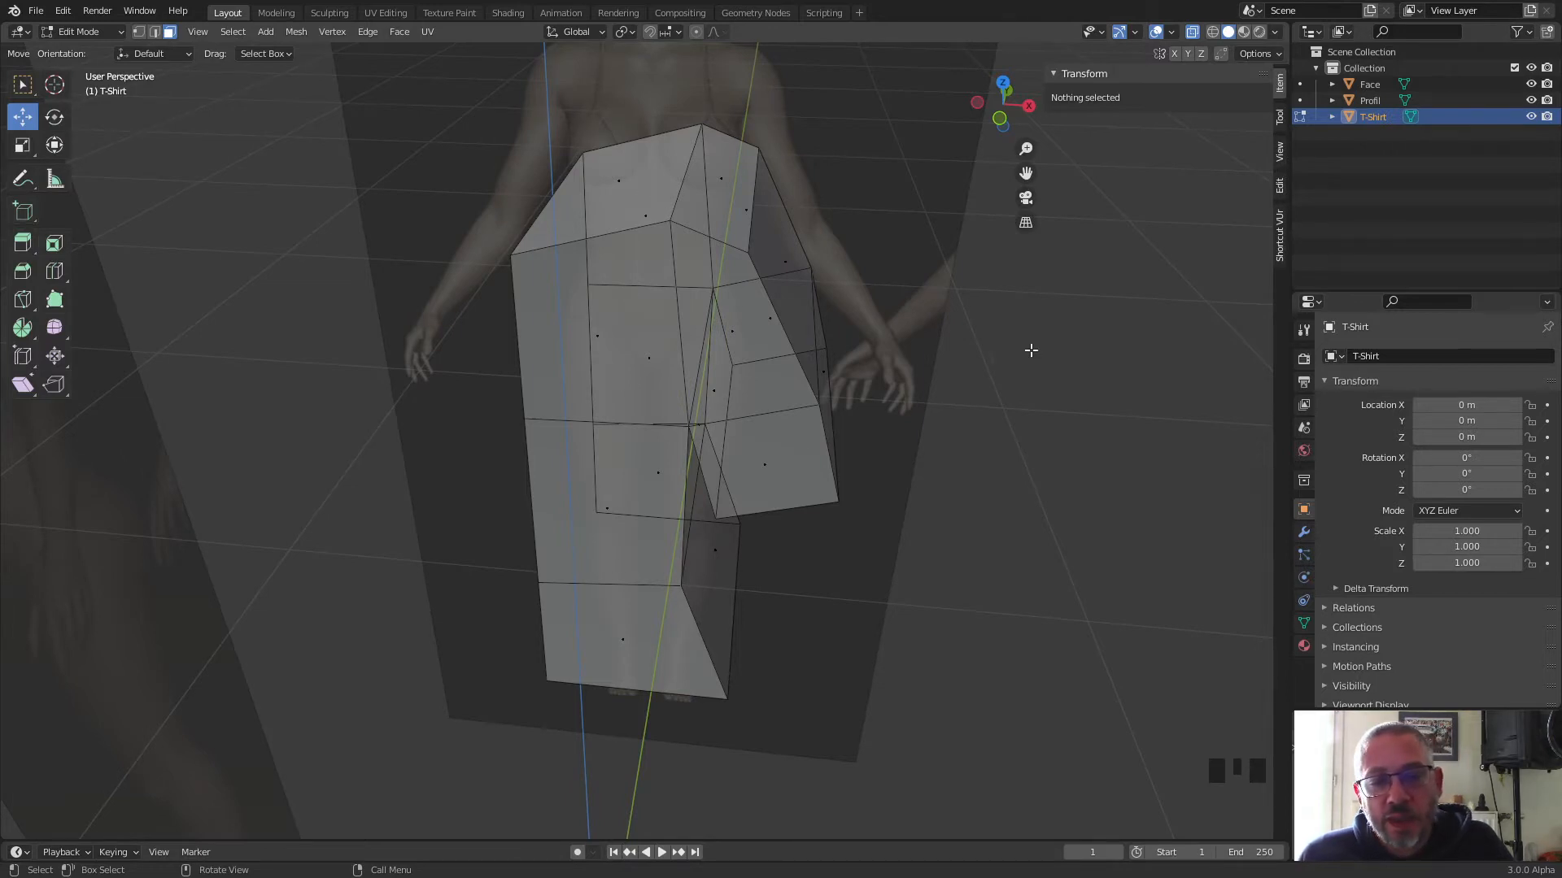
Move the two front faces of the sleeve back along Y to about -0.025 m, working in the right side view.
{"action": "middle_click_drag", "start_coordinate": [1031, 349], "coordinate": [987, 345]}
{"action": "left_click", "coordinate": [581, 311]}
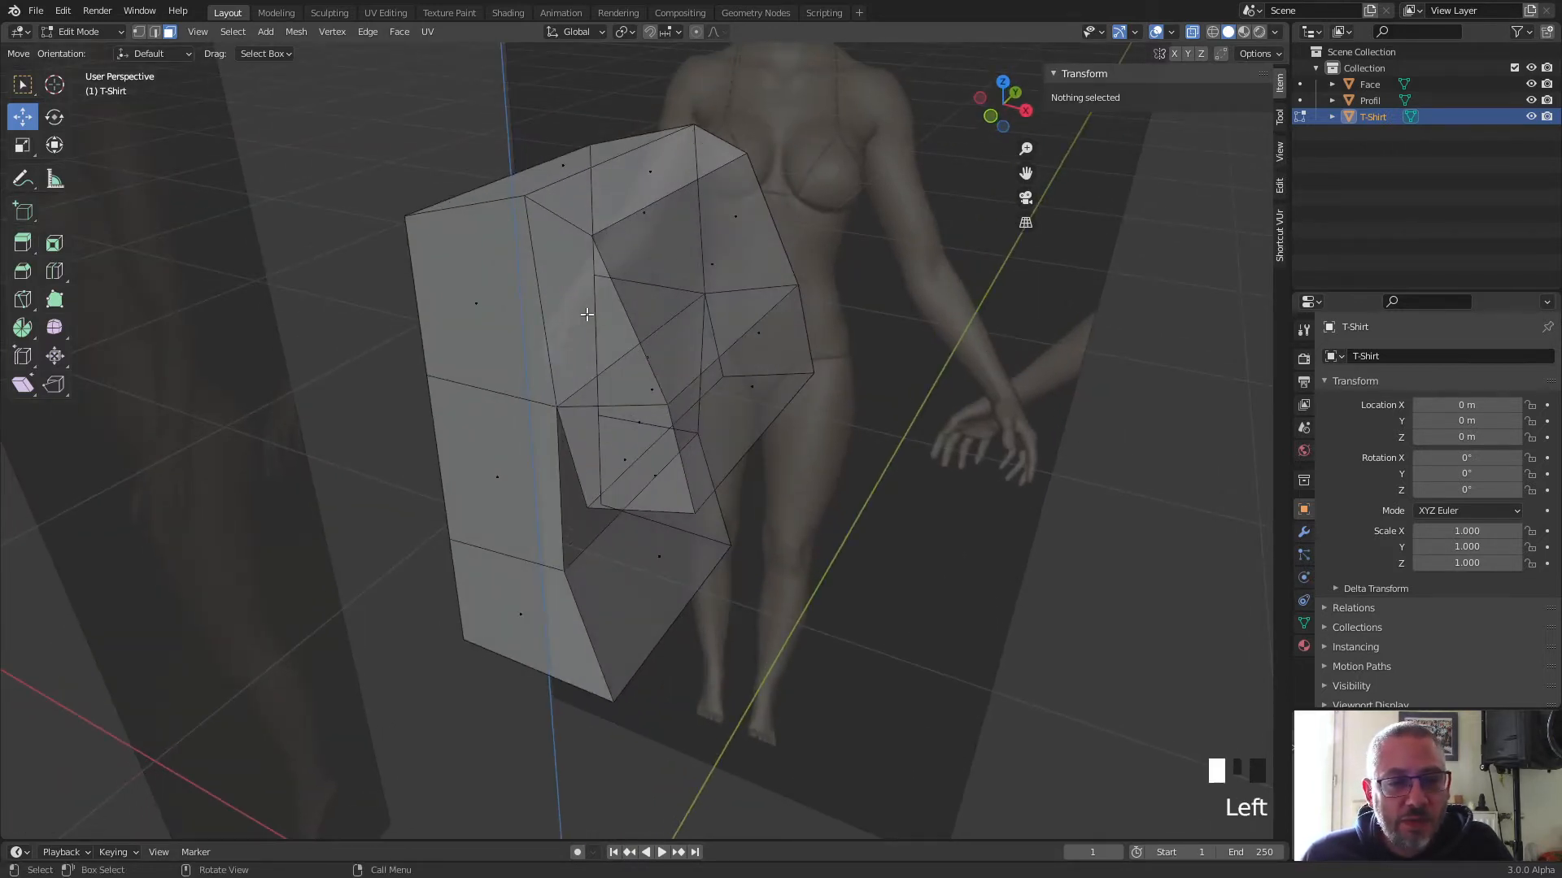
{"action": "left_click", "coordinate": [630, 464], "text": "shift"}
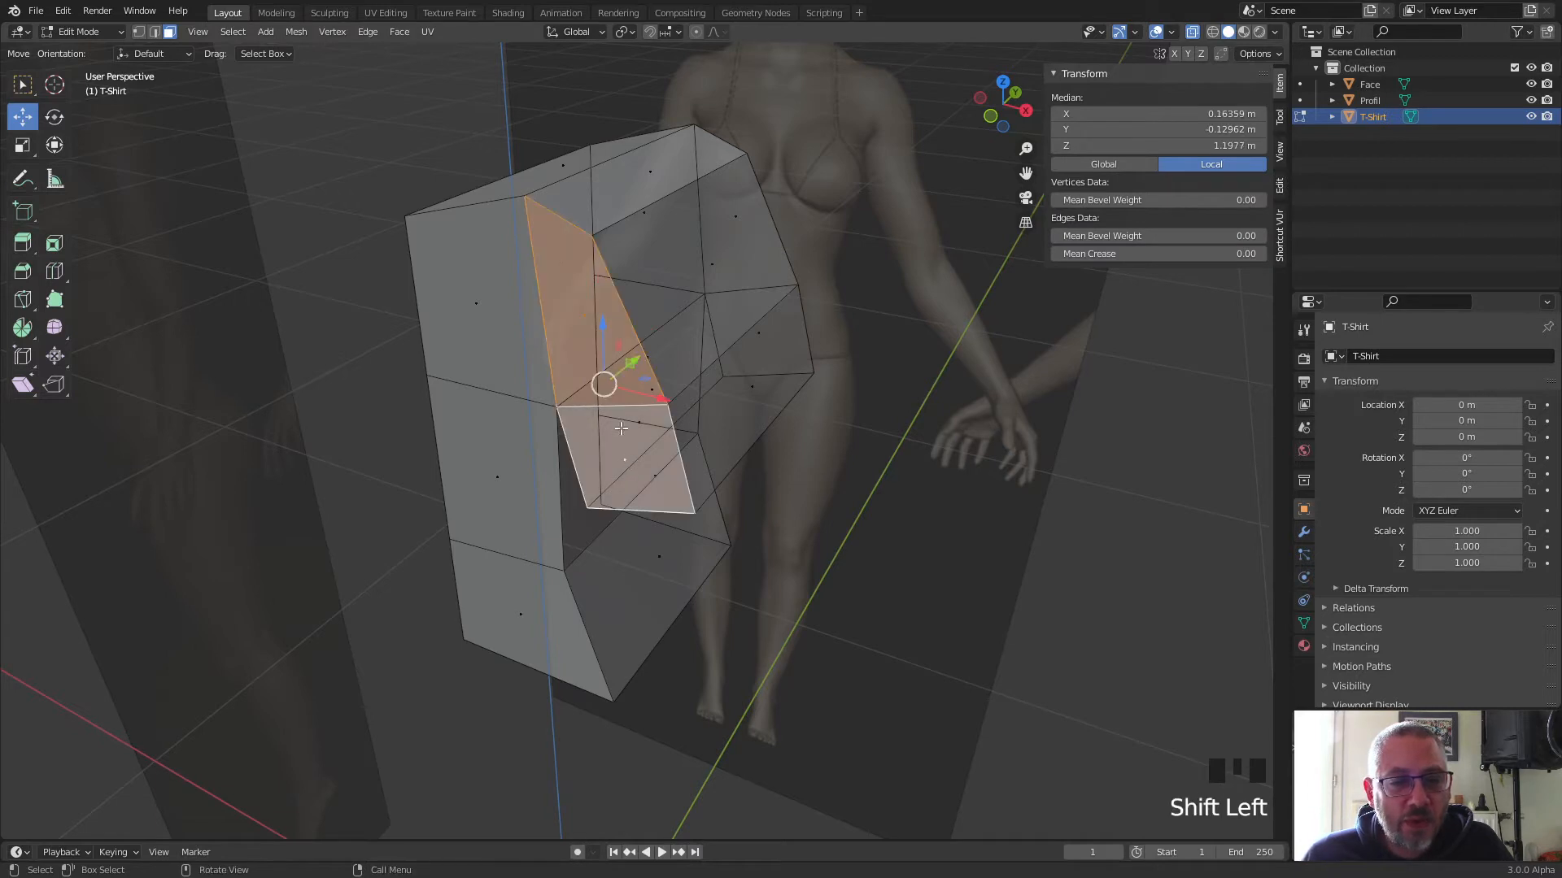
{"action": "left_click", "coordinate": [1026, 110]}
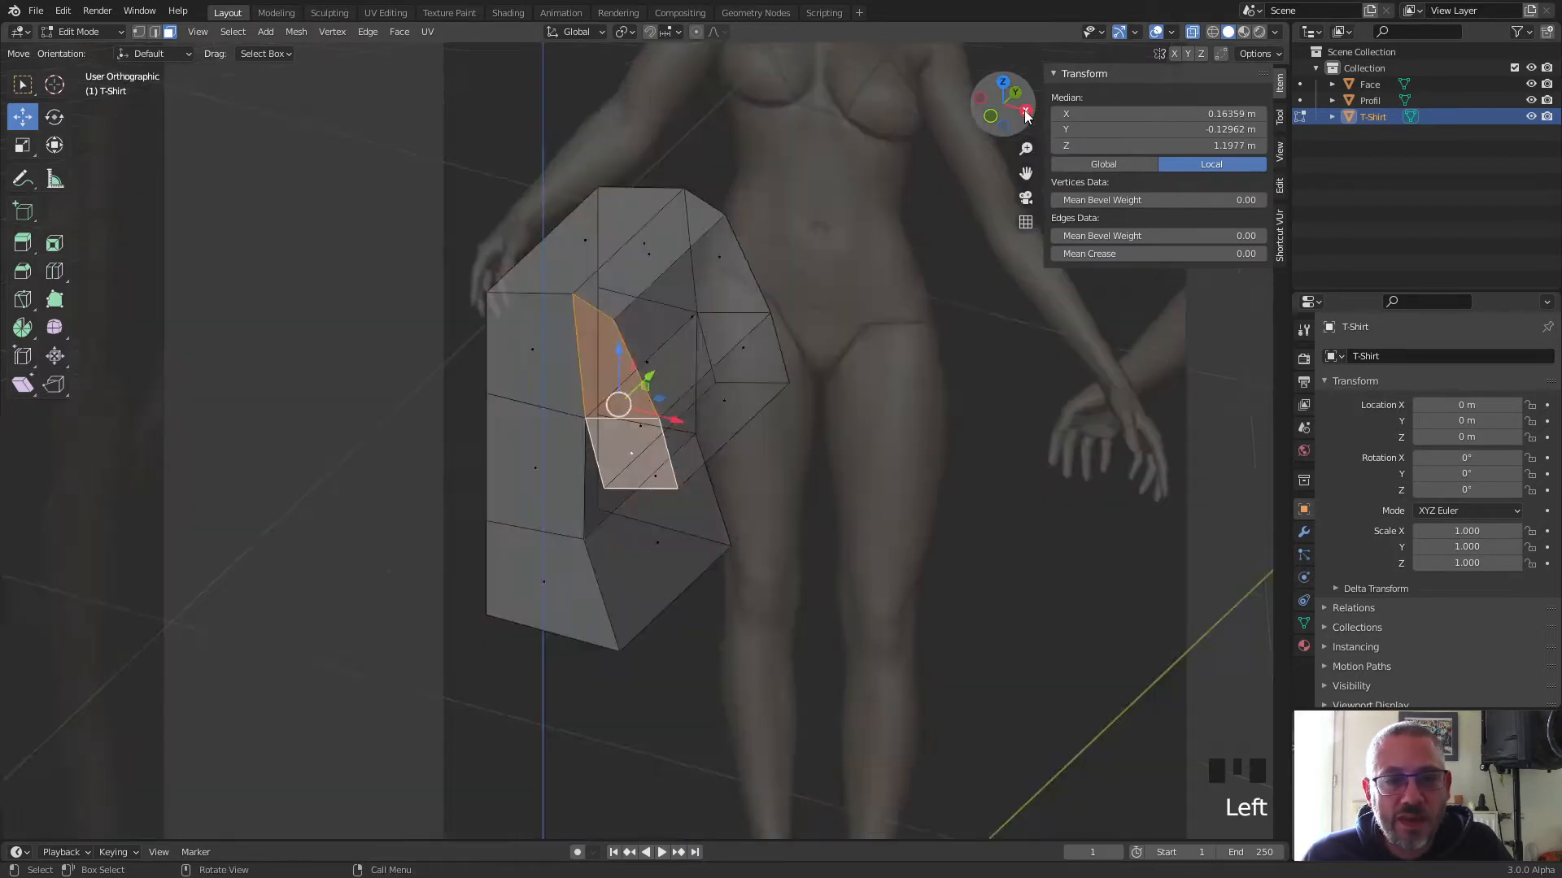
{"action": "left_click_drag", "start_coordinate": [452, 245], "coordinate": [550, 247]}
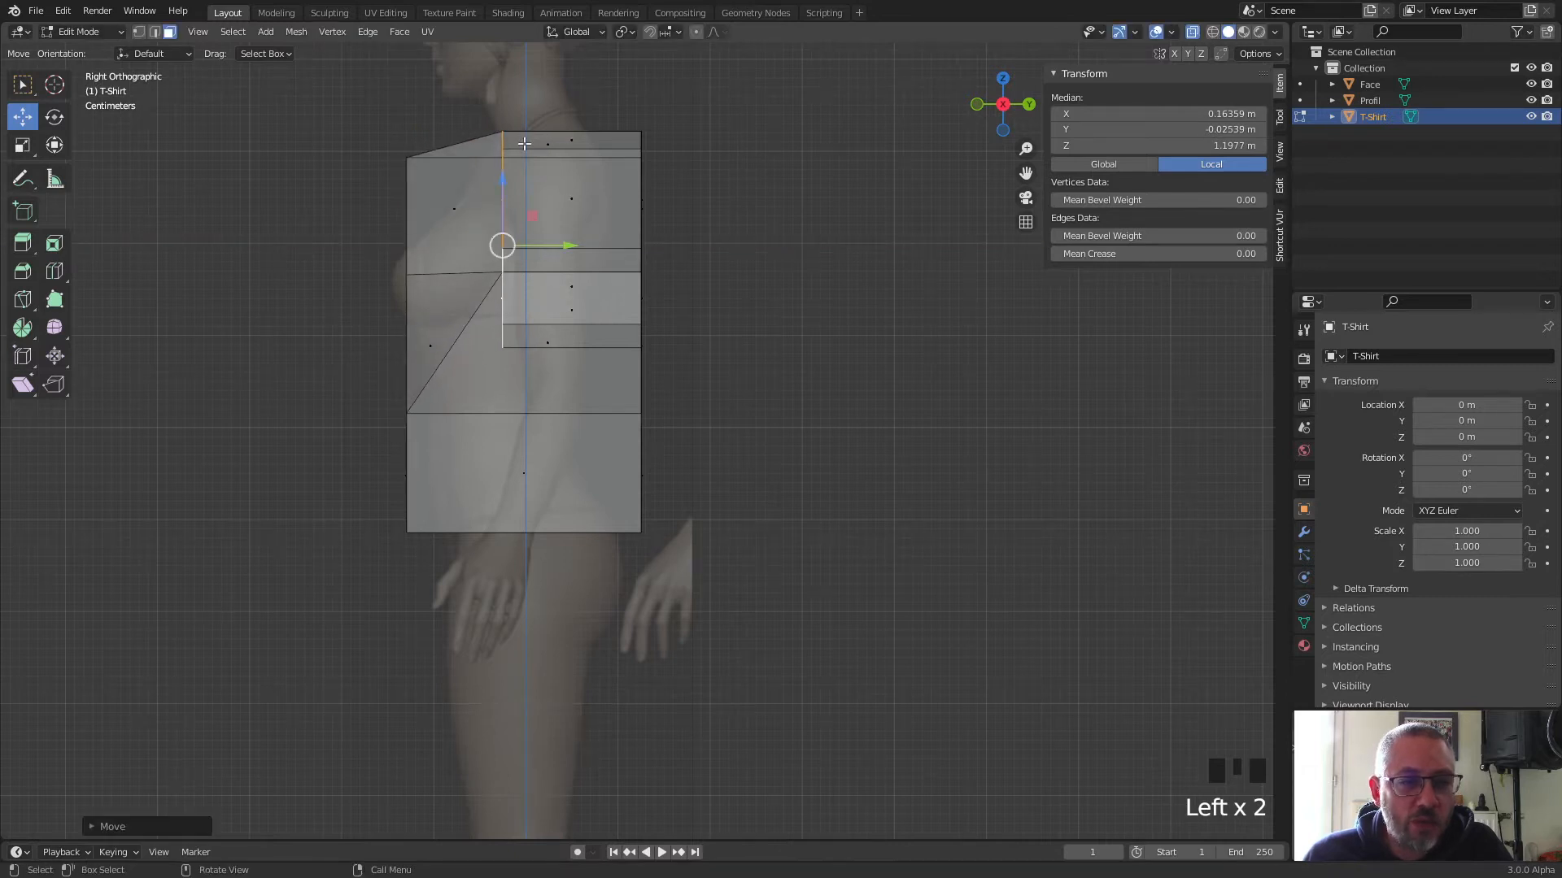
Move the two back faces of the sleeve forward along Y to about 0.085 m, using the right side view.
{"action": "middle_click_drag", "start_coordinate": [668, 205], "coordinate": [607, 174]}
{"action": "left_click", "coordinate": [607, 174]}
{"action": "left_click", "coordinate": [605, 286], "text": "shift"}
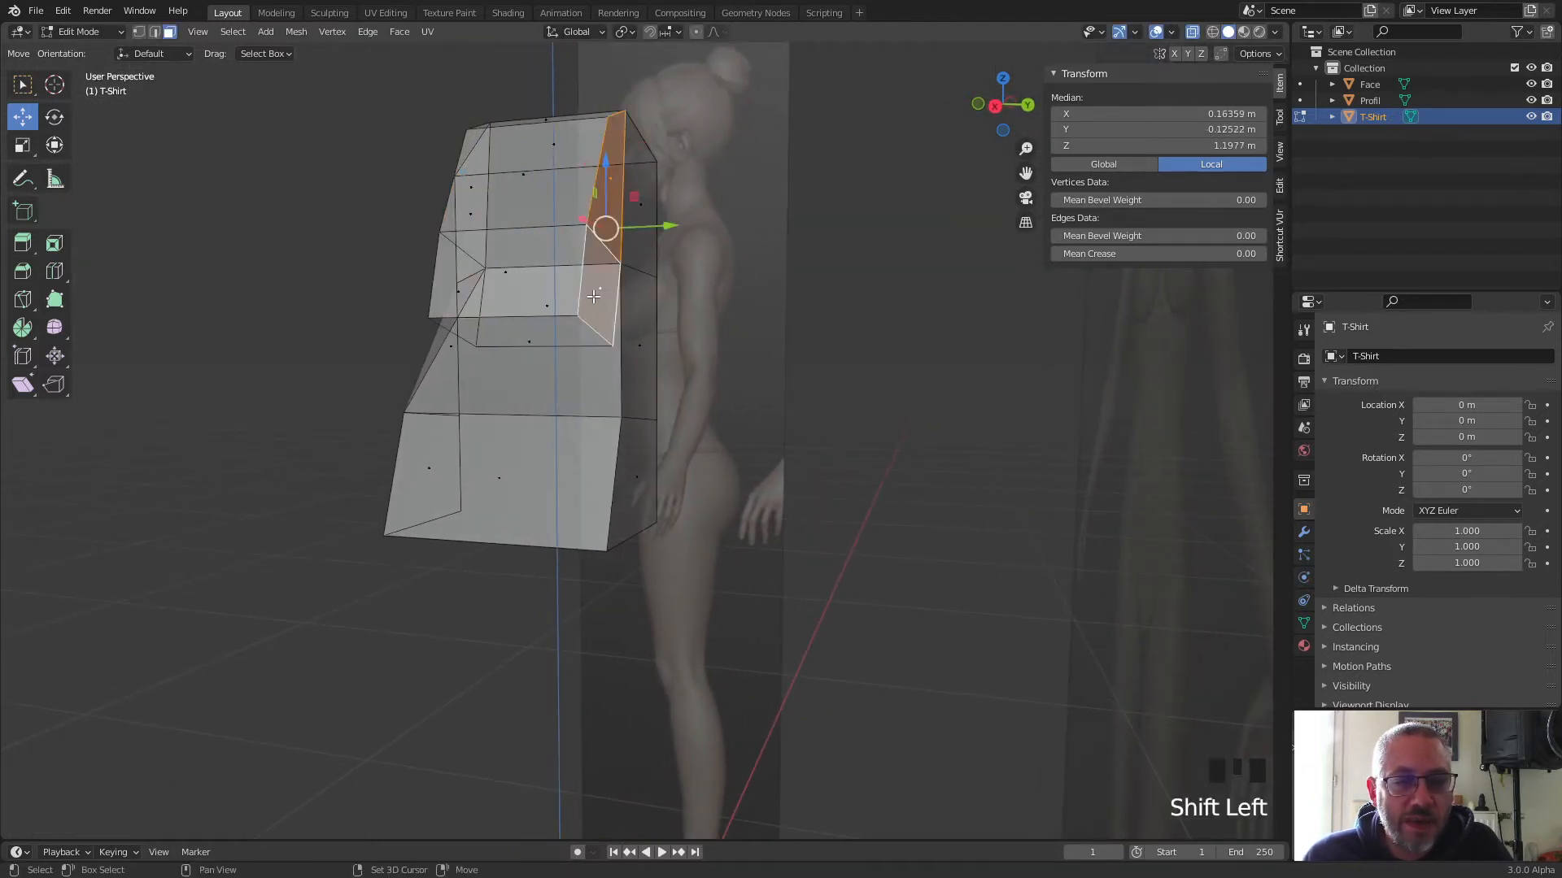
{"action": "left_click", "coordinate": [1028, 106]}
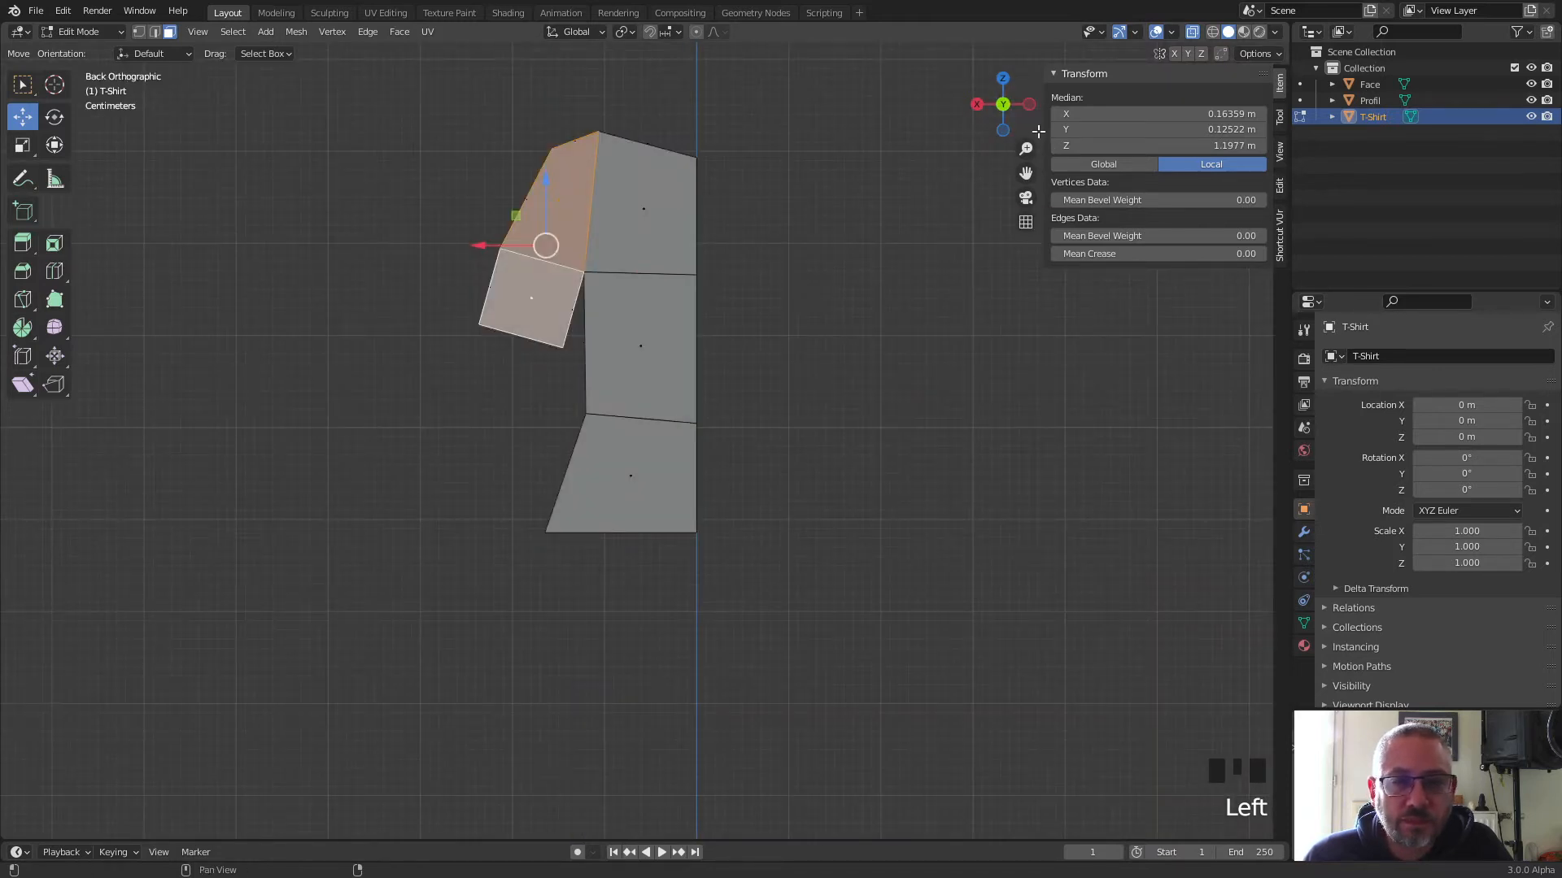
{"action": "left_click", "coordinate": [978, 106]}
{"action": "left_click_drag", "start_coordinate": [690, 249], "coordinate": [650, 246]}
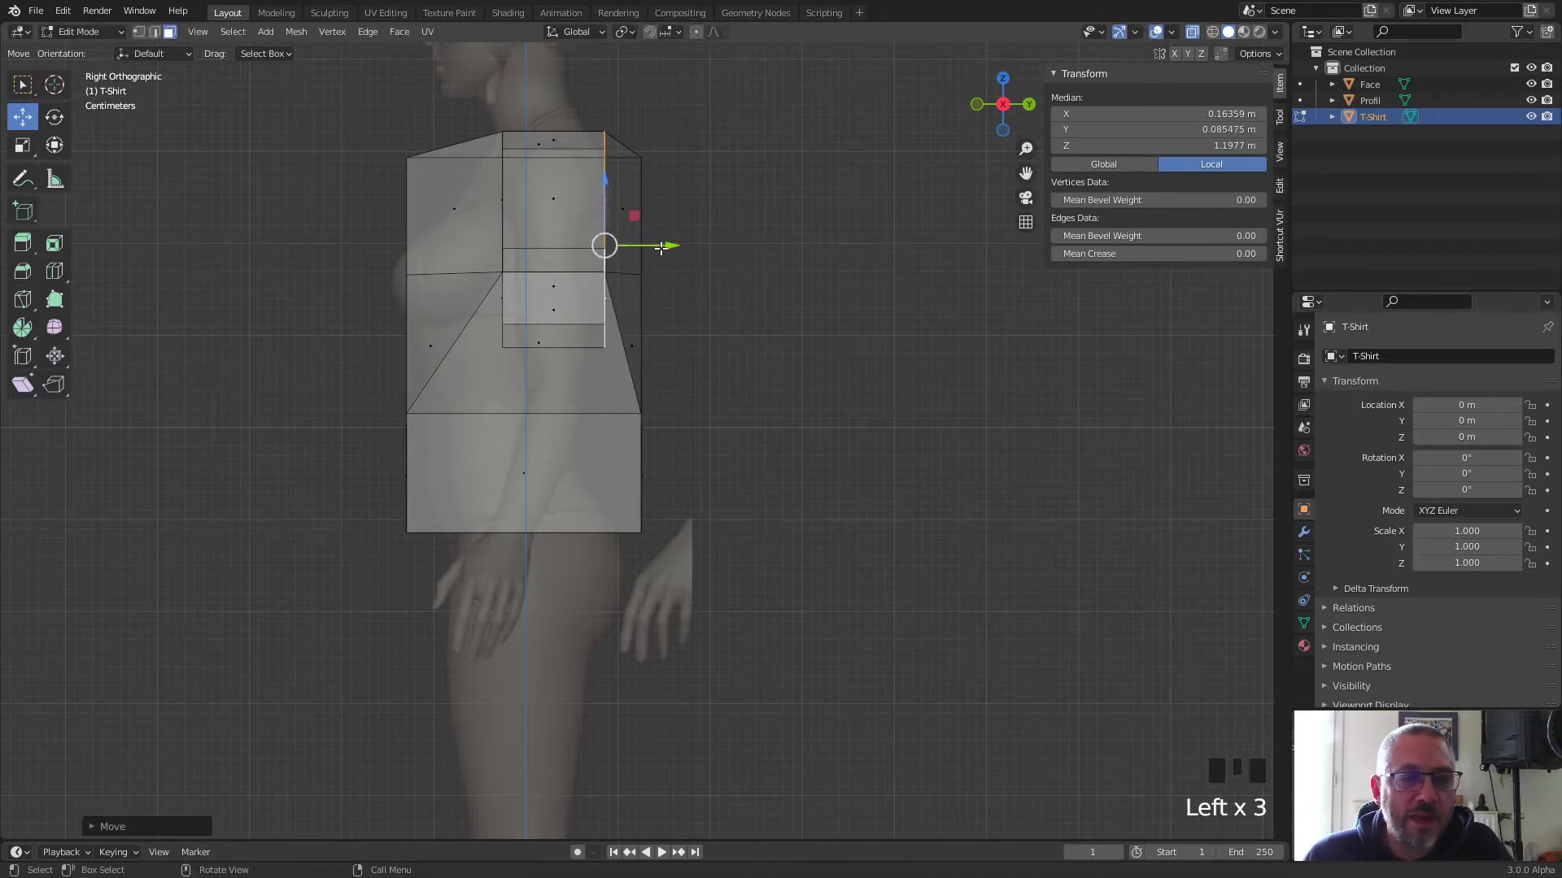
In vertex select mode, move the front centre neckline vertex back along Y toward the body in the profile reference.
{"action": "left_click", "coordinate": [22, 86]}
{"action": "left_click_drag", "start_coordinate": [377, 128], "coordinate": [442, 177]}
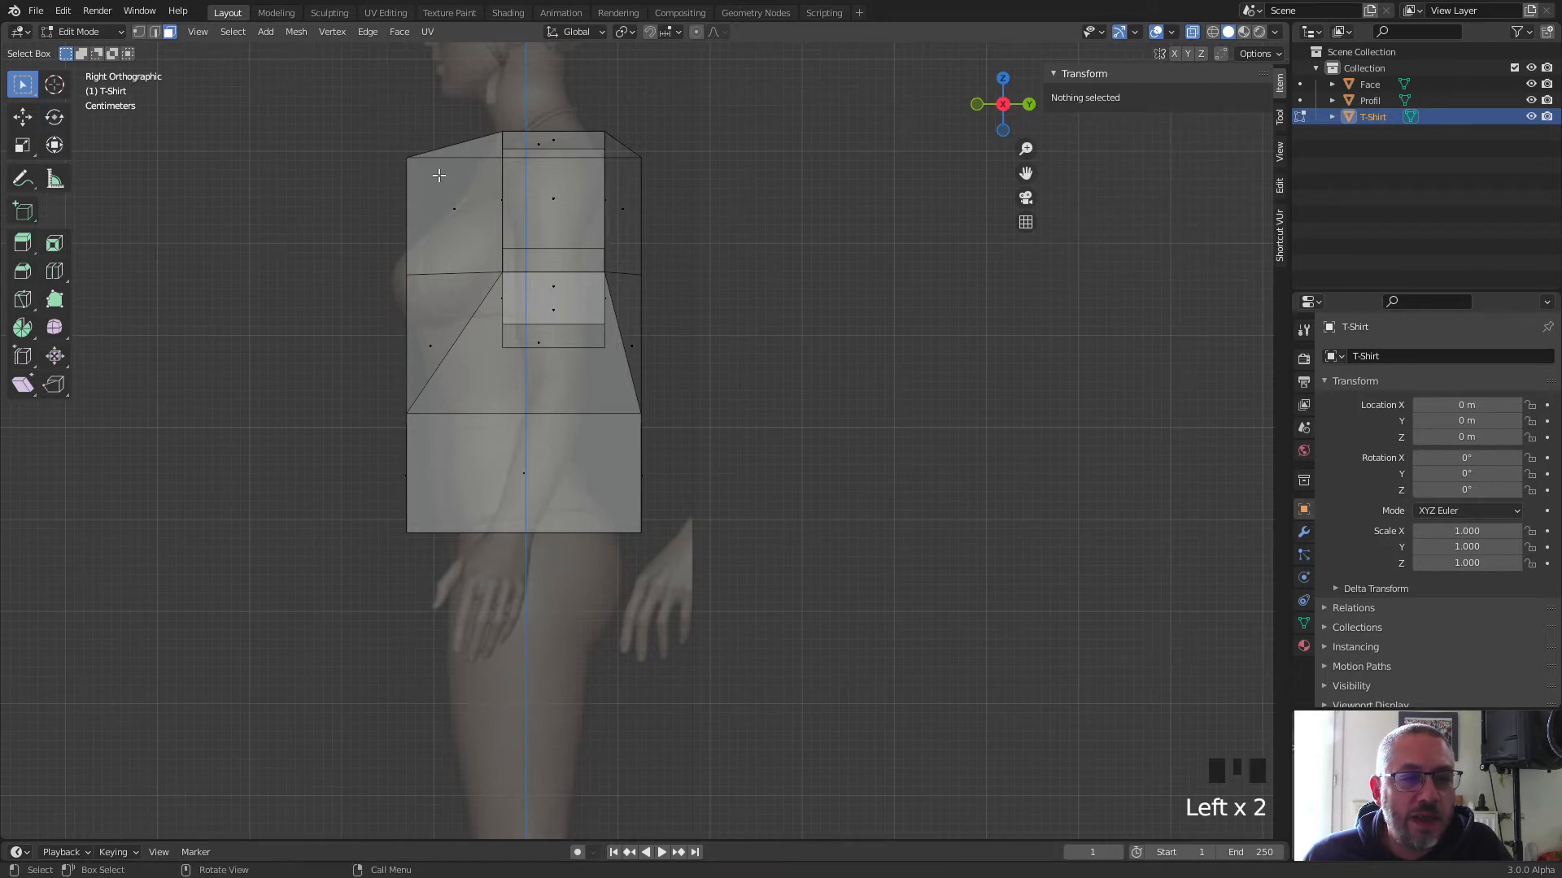
{"action": "left_click", "coordinate": [143, 31]}
{"action": "left_click_drag", "start_coordinate": [370, 140], "coordinate": [442, 184]}
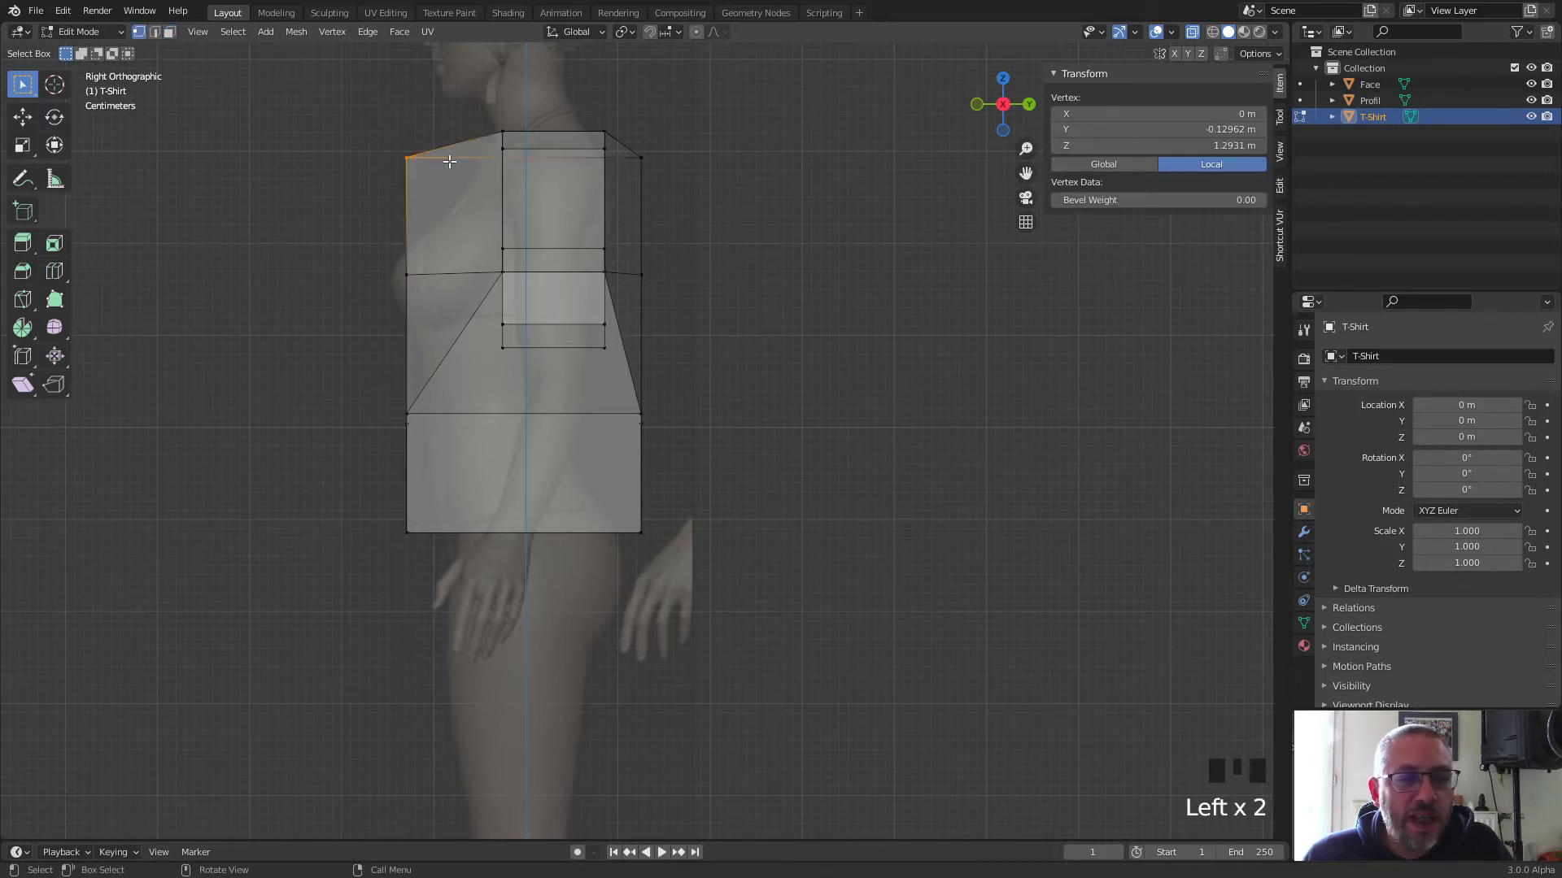
{"action": "left_click", "coordinate": [23, 119]}
{"action": "left_click_drag", "start_coordinate": [453, 153], "coordinate": [483, 228]}
Move the front chest vertex to about Y -0.116 m, the front waist vertices to about Y -0.114 m, and the front hem vertices back along Y.
{"action": "left_click_drag", "start_coordinate": [358, 232], "coordinate": [452, 270]}
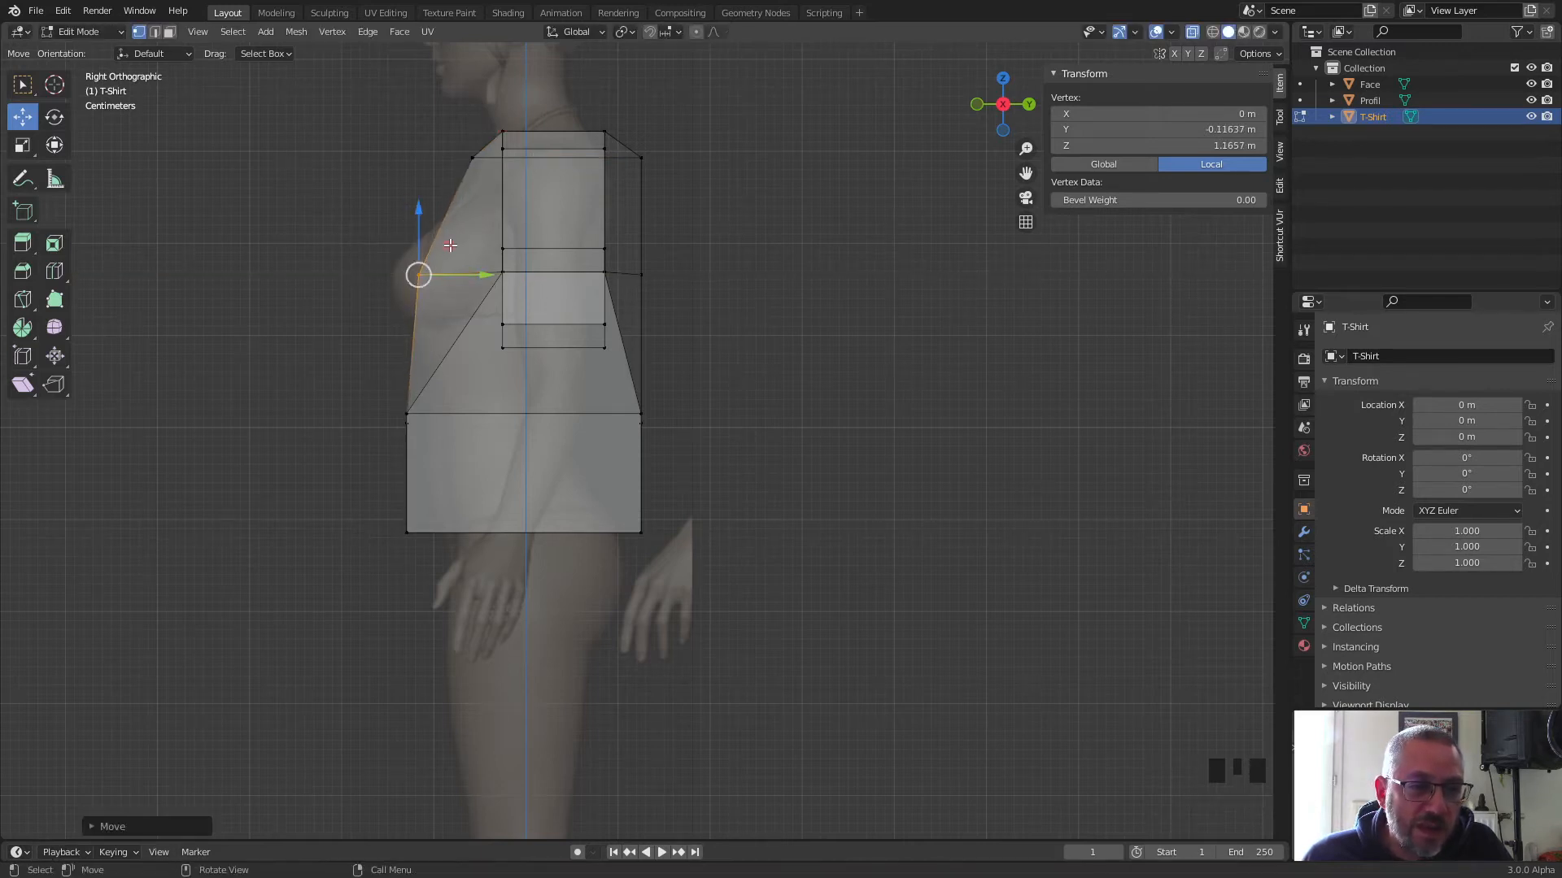
{"action": "left_click_drag", "start_coordinate": [362, 385], "coordinate": [457, 424]}
{"action": "left_click_drag", "start_coordinate": [375, 489], "coordinate": [456, 558]}
{"action": "left_click_drag", "start_coordinate": [484, 532], "coordinate": [512, 533]}
Reshape the shirt's back profile by moving the hem, waist, neckline and upper back vertices to follow the body reference.
{"action": "left_click_drag", "start_coordinate": [673, 507], "coordinate": [653, 479]}
{"action": "left_click_drag", "start_coordinate": [677, 391], "coordinate": [628, 410]}
{"action": "middle_click_drag", "start_coordinate": [671, 246], "coordinate": [703, 318]}
{"action": "left_click_drag", "start_coordinate": [704, 318], "coordinate": [631, 147]}
{"action": "left_click_drag", "start_coordinate": [709, 250], "coordinate": [651, 226]}
Move the front side waist vertex back to about Y -0.046 m and pull the front side hem corner back along Y.
{"action": "middle_click_drag", "start_coordinate": [691, 271], "coordinate": [780, 223]}
{"action": "left_click", "coordinate": [436, 469]}
{"action": "middle_click_drag", "start_coordinate": [517, 393], "coordinate": [512, 310]}
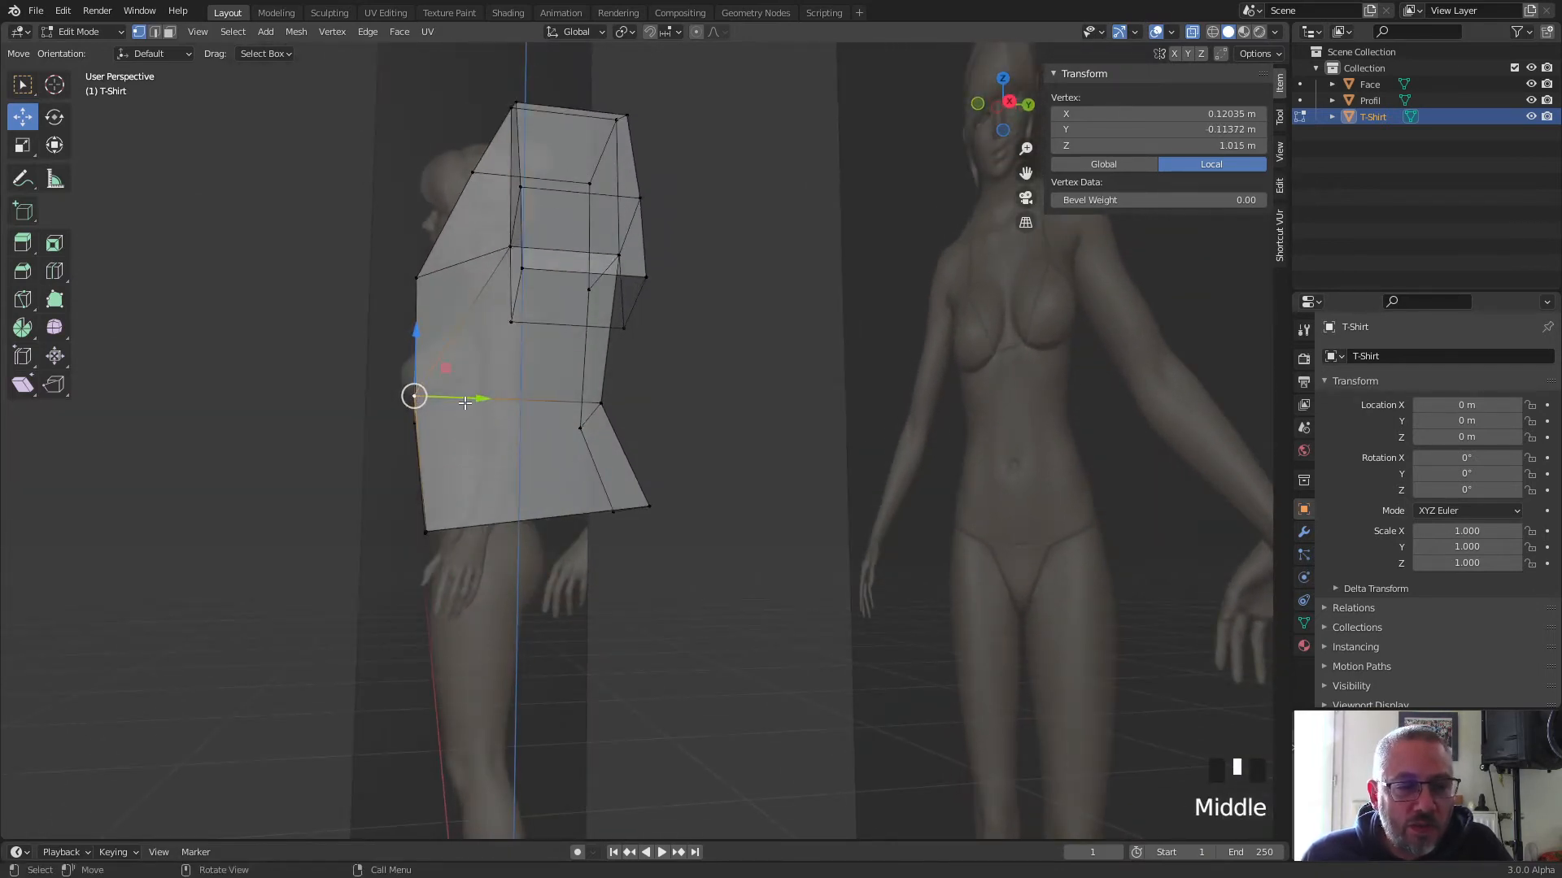
{"action": "middle_click_drag", "start_coordinate": [664, 471], "coordinate": [607, 338]}
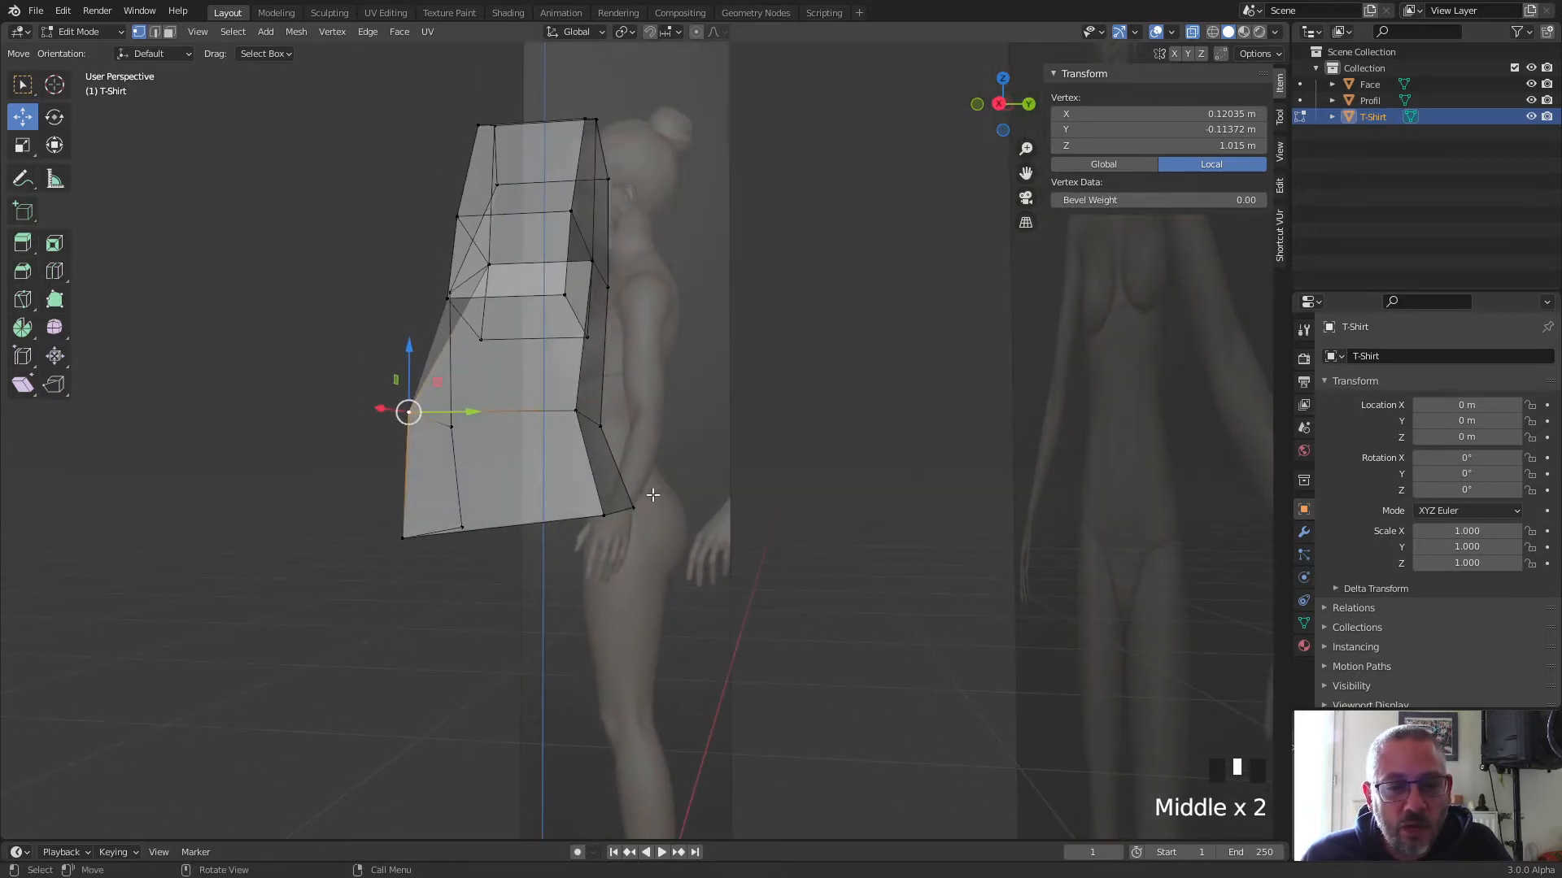
{"action": "middle_click_drag", "start_coordinate": [493, 393], "coordinate": [491, 435]}
{"action": "left_click_drag", "start_coordinate": [473, 445], "coordinate": [543, 466]}
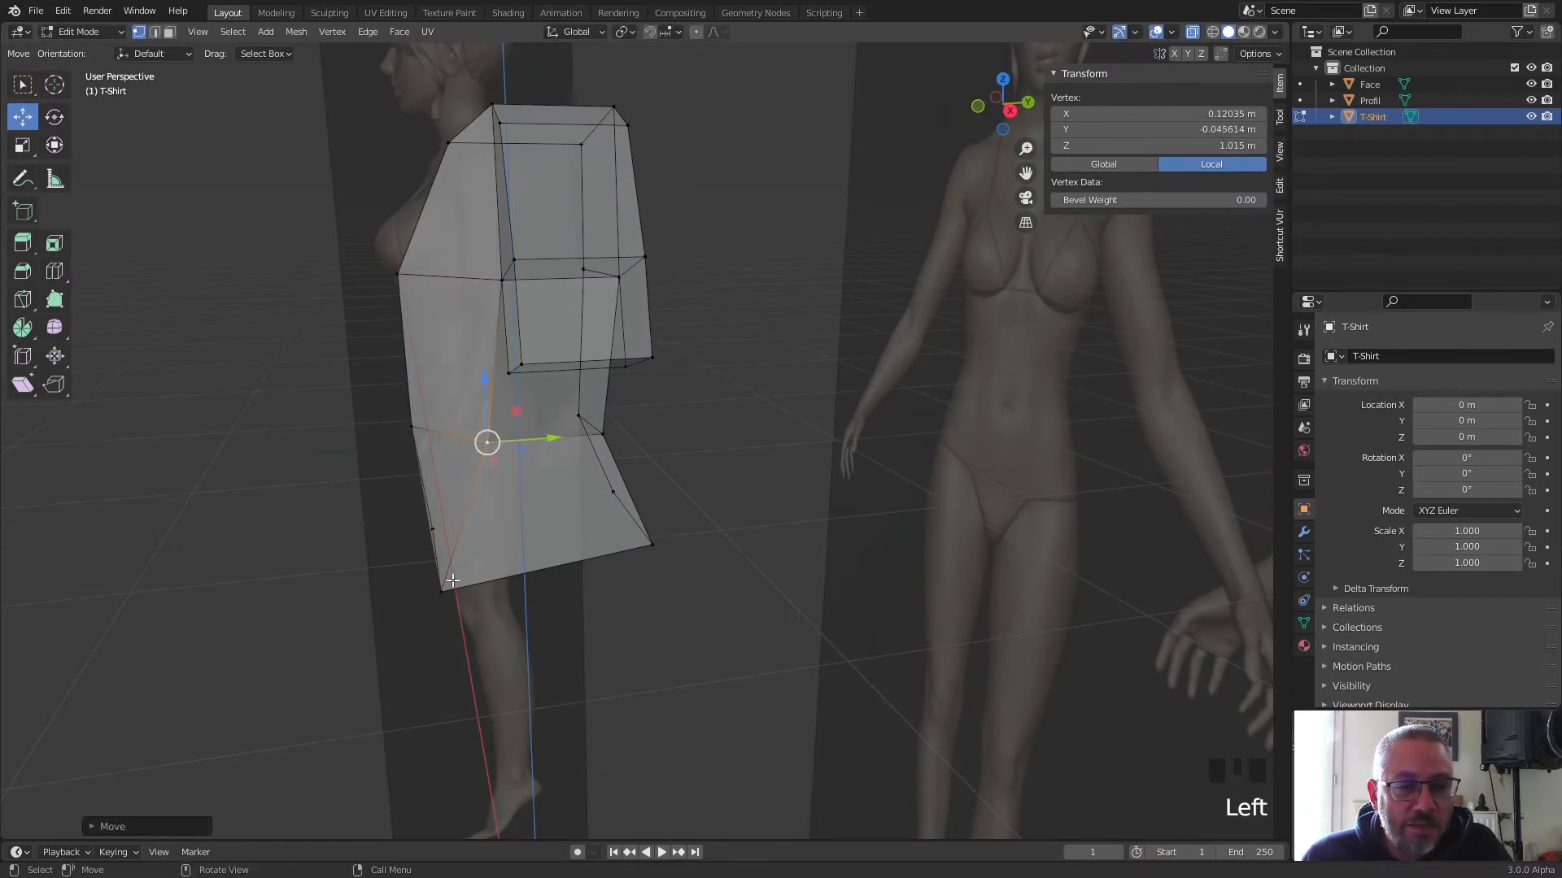
{"action": "left_click", "coordinate": [444, 591]}
{"action": "left_click_drag", "start_coordinate": [508, 587], "coordinate": [549, 593]}
Move the back side hem corner to about Y 0.052 m and the back side waist vertex to about Y 0.046 m.
{"action": "left_click", "coordinate": [652, 544]}
{"action": "left_click_drag", "start_coordinate": [697, 539], "coordinate": [641, 551]}
{"action": "middle_click_drag", "start_coordinate": [641, 551], "coordinate": [561, 495]}
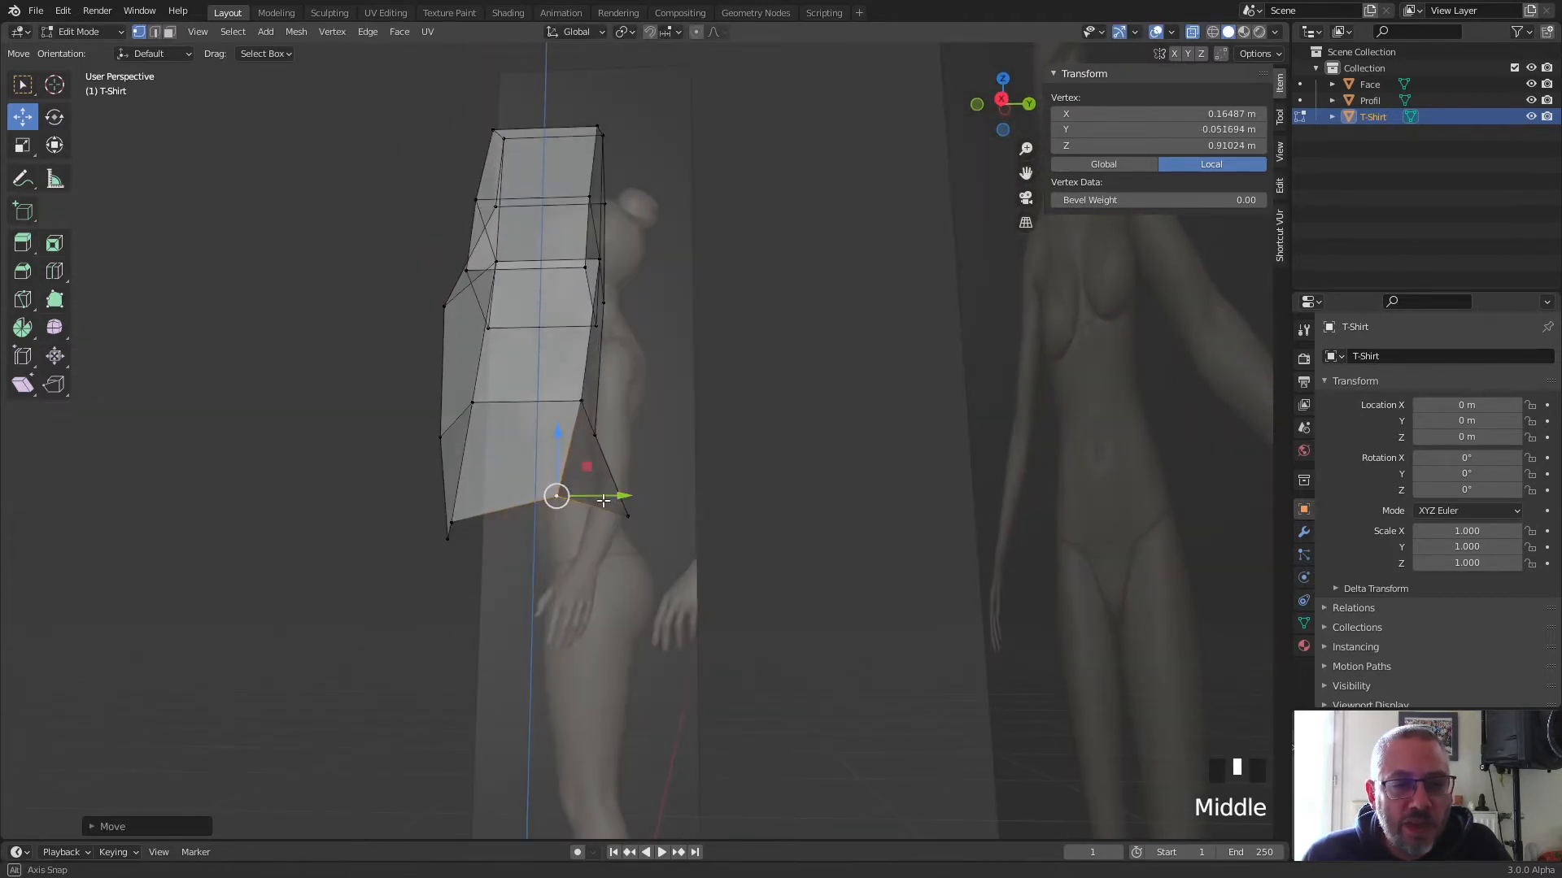
{"action": "left_click", "coordinate": [574, 400]}
{"action": "left_click_drag", "start_coordinate": [606, 400], "coordinate": [593, 400]}
{"action": "middle_click_drag", "start_coordinate": [593, 399], "coordinate": [630, 431]}
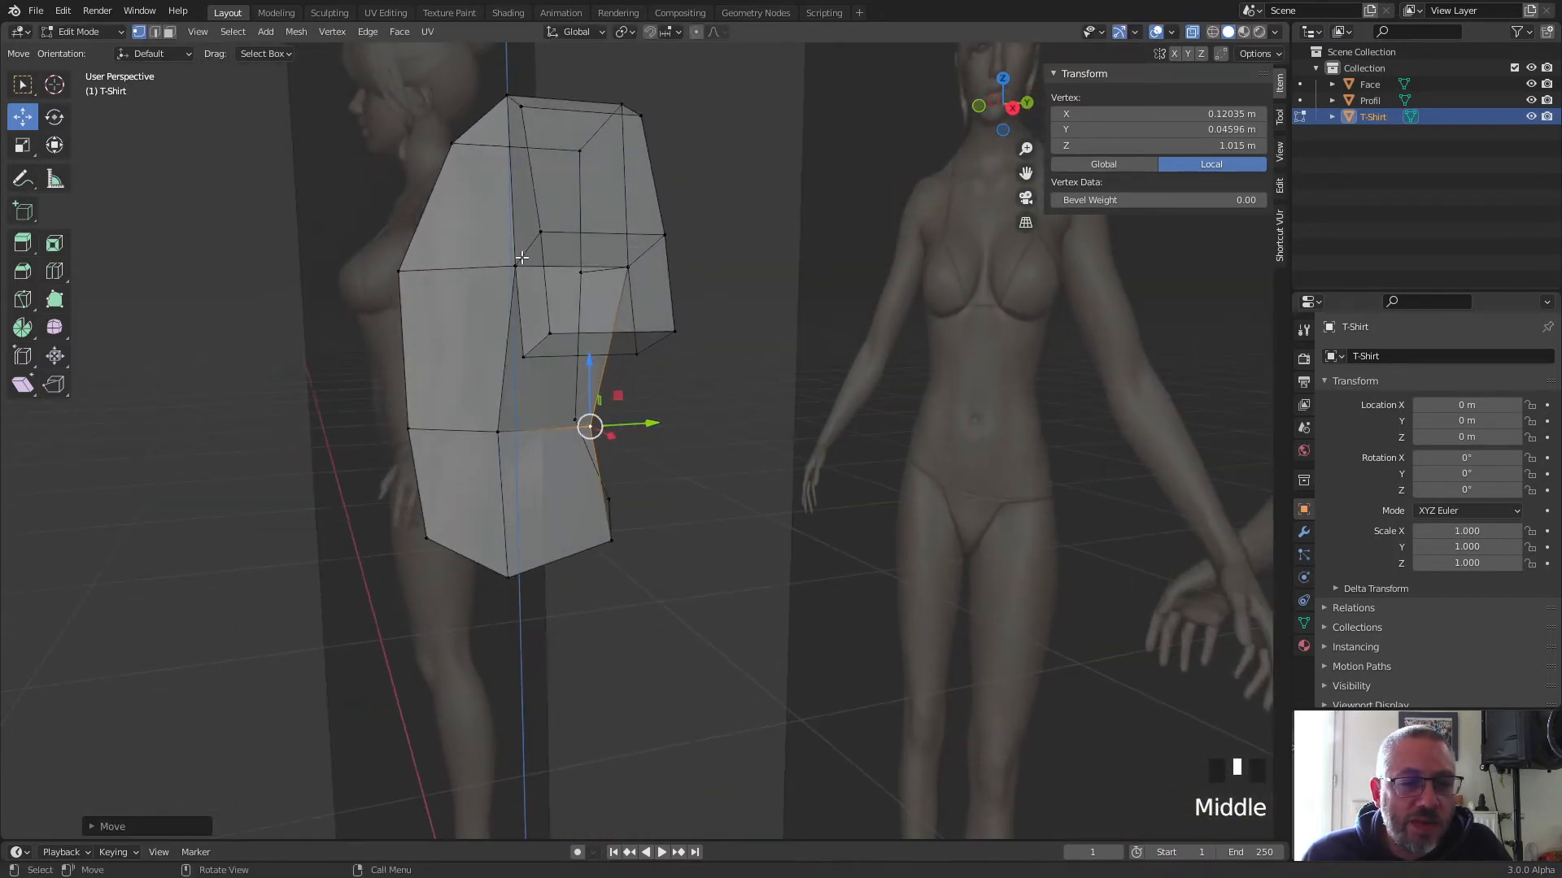
Add a vertical loop cut through the torso, halfway between the centre line and the side.
{"action": "middle_click_drag", "start_coordinate": [634, 558], "coordinate": [699, 597]}
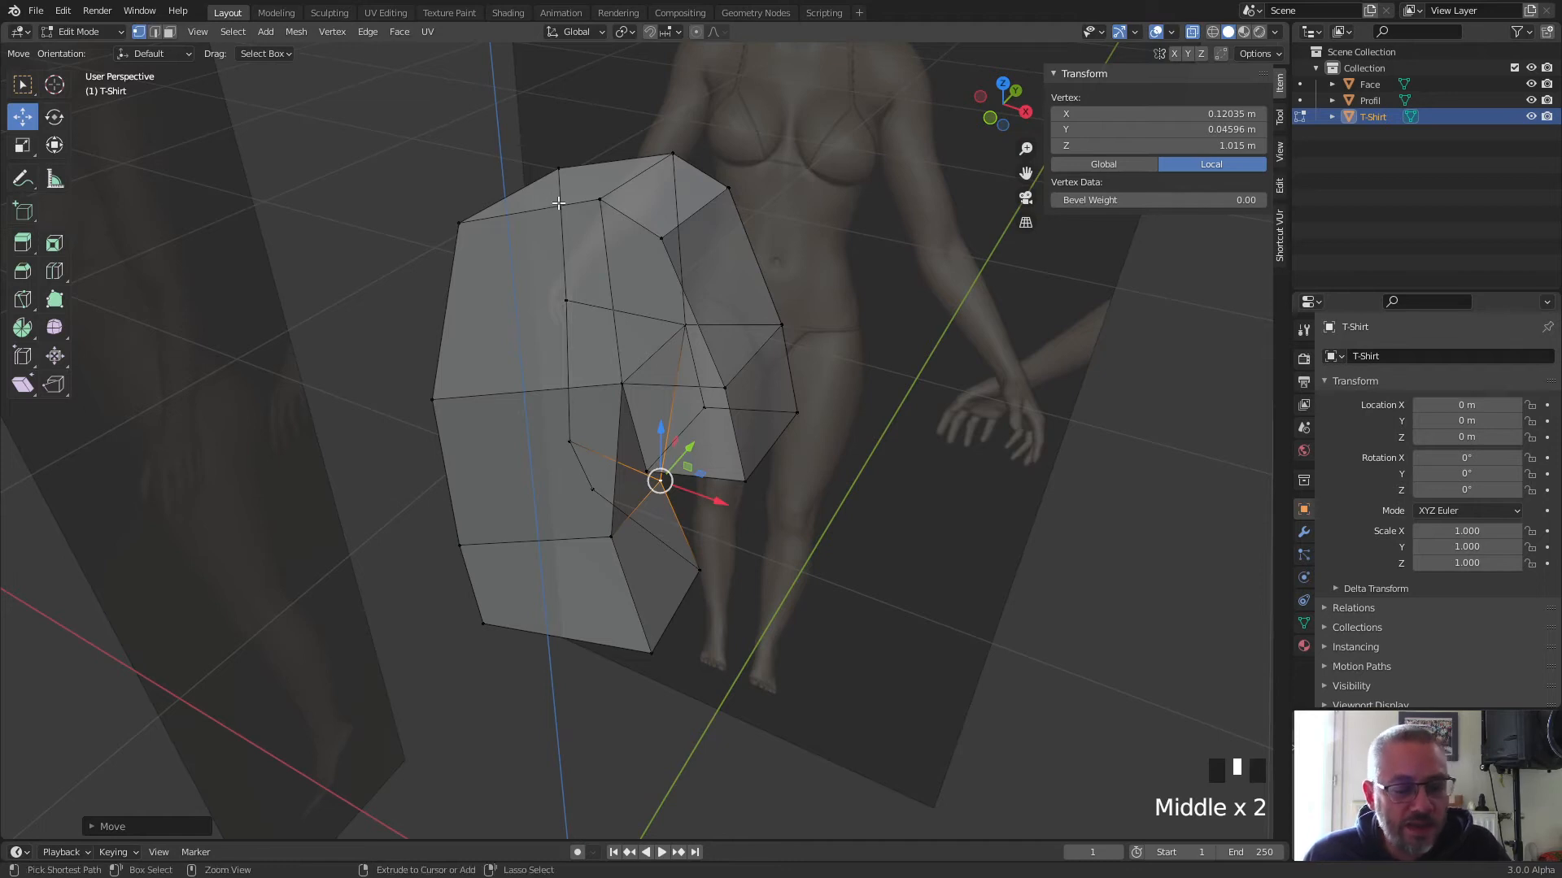
{"action": "key", "text": "ctrl+r"}
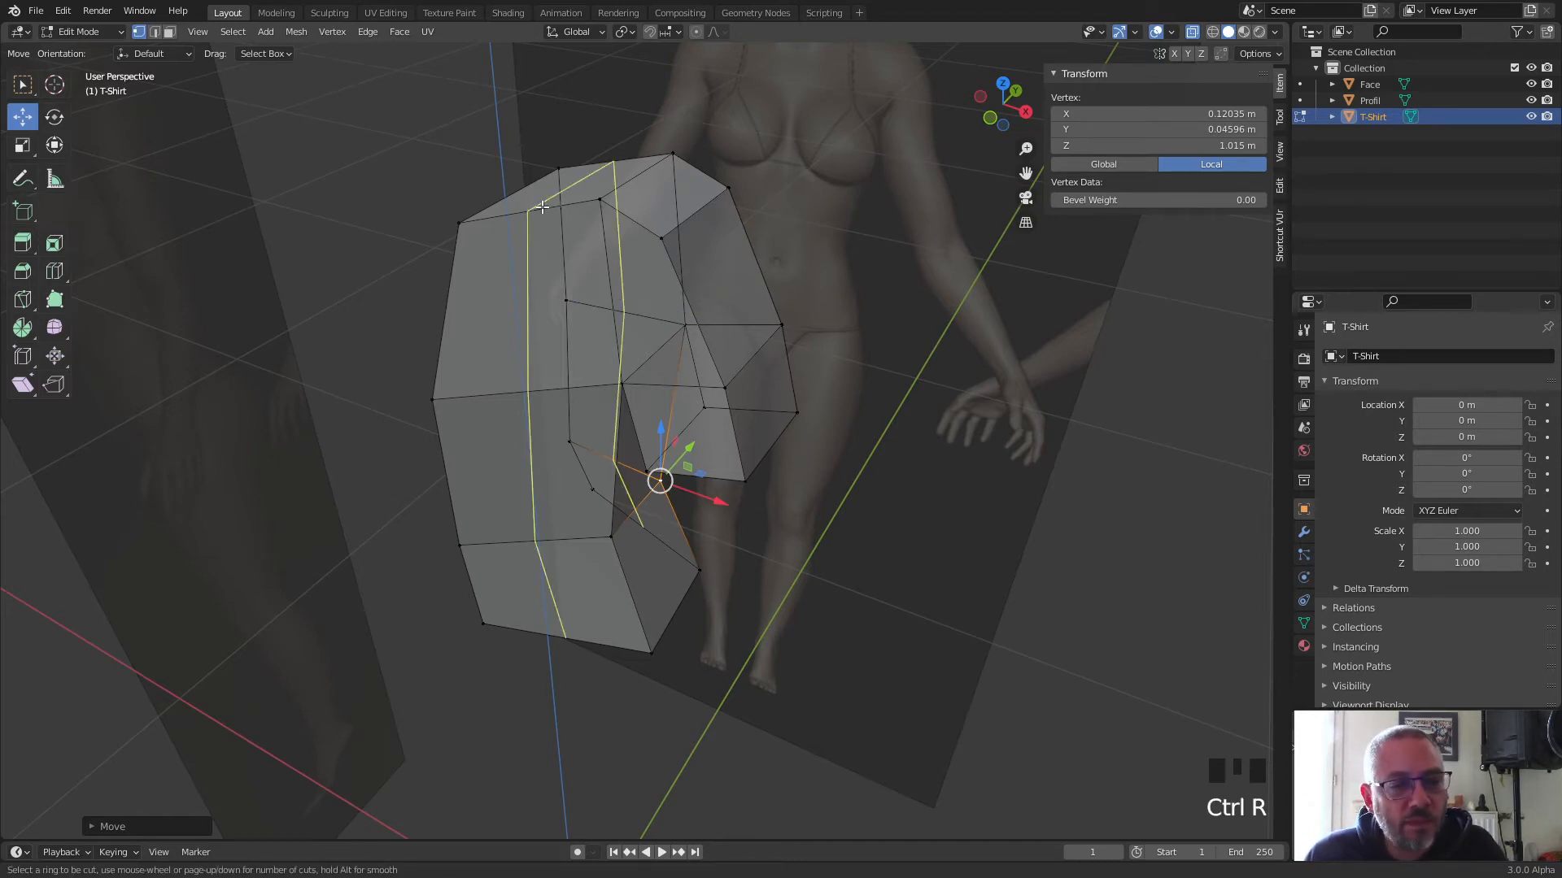
{"action": "left_click", "coordinate": [541, 208]}
{"action": "left_click", "coordinate": [585, 418]}
Push the new loop's front chest, waist and hem vertices outward along Y to round the torso.
{"action": "middle_click_drag", "start_coordinate": [586, 418], "coordinate": [571, 457]}
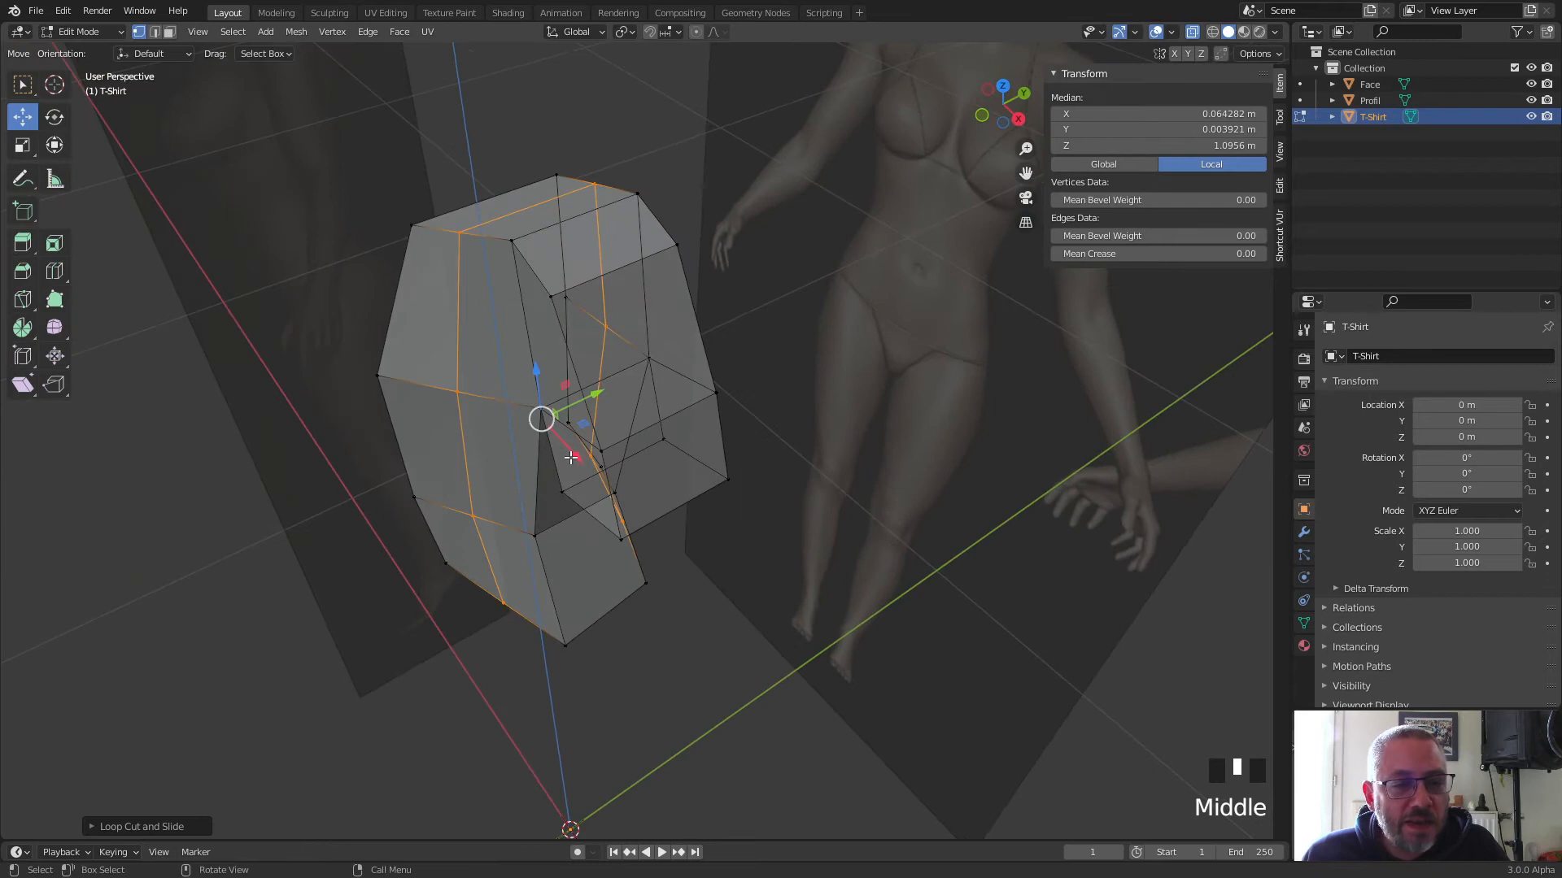
{"action": "left_click", "coordinate": [463, 393]}
{"action": "left_click_drag", "start_coordinate": [508, 375], "coordinate": [475, 390]}
{"action": "left_click", "coordinate": [474, 514]}
{"action": "left_click", "coordinate": [488, 515]}
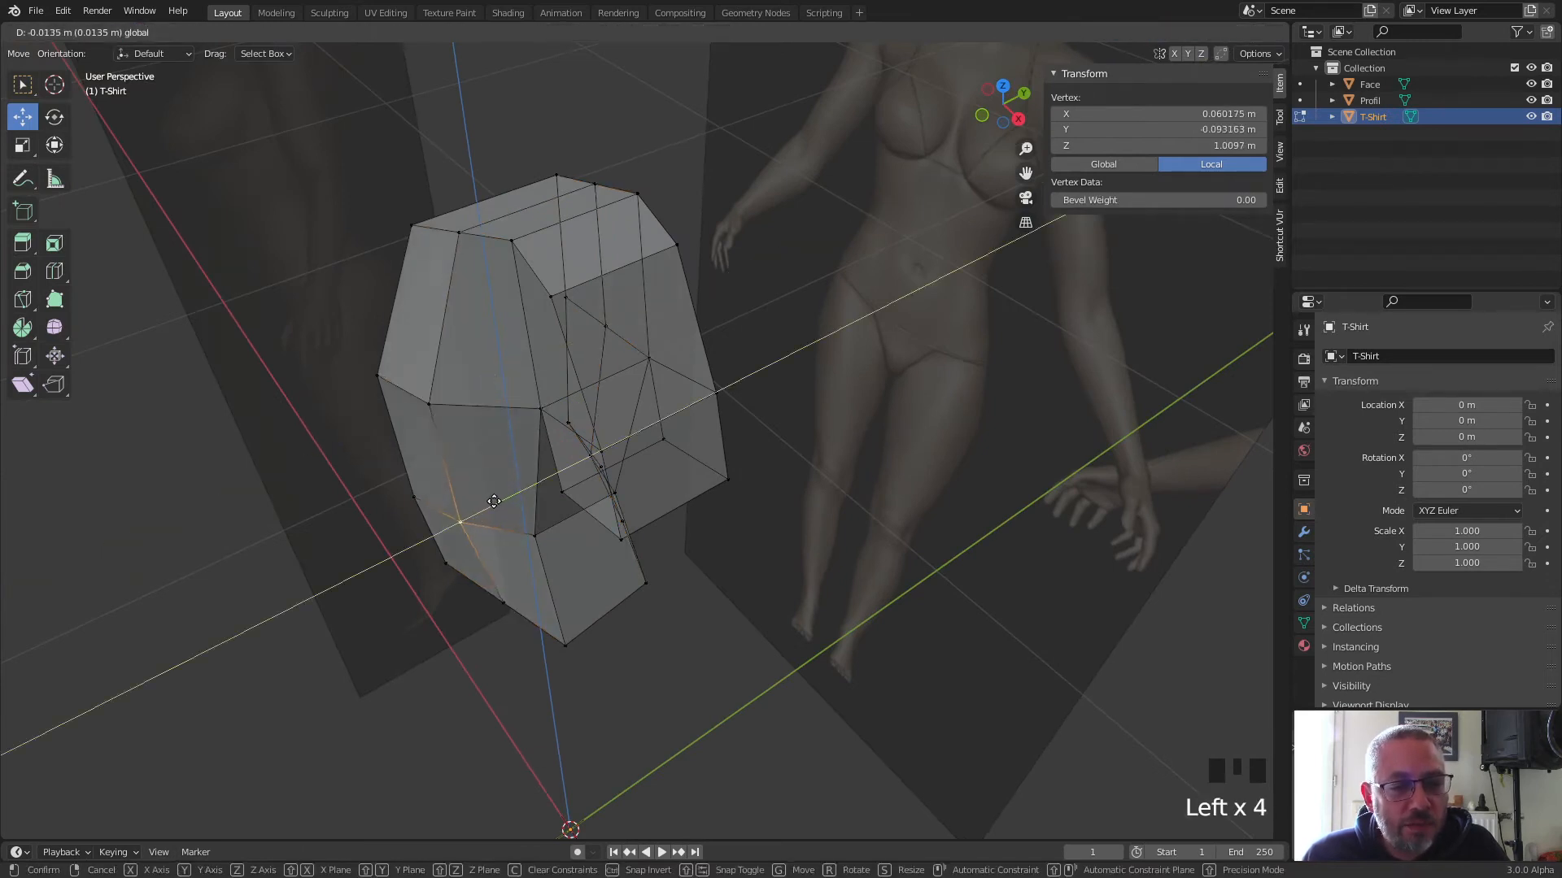
{"action": "left_click", "coordinate": [503, 600]}
{"action": "left_click_drag", "start_coordinate": [554, 579], "coordinate": [543, 585]}
Refine the new loop's front vertices along Y, bringing the chest vertex to about Y -0.097 m.
{"action": "middle_click_drag", "start_coordinate": [532, 560], "coordinate": [616, 601]}
{"action": "middle_click_drag", "start_coordinate": [670, 498], "coordinate": [632, 606]}
{"action": "left_click", "coordinate": [632, 608]}
{"action": "left_click_drag", "start_coordinate": [590, 562], "coordinate": [661, 518]}
{"action": "left_click", "coordinate": [675, 567]}
{"action": "middle_click_drag", "start_coordinate": [614, 596], "coordinate": [561, 478]}
{"action": "left_click", "coordinate": [416, 355]}
{"action": "left_click_drag", "start_coordinate": [457, 336], "coordinate": [472, 332]}
Shift the new loop's front chest vertex slightly outward along X and move its front waist vertex to about X 0.081 m.
{"action": "middle_click_drag", "start_coordinate": [492, 342], "coordinate": [547, 335]}
{"action": "left_click", "coordinate": [571, 330]}
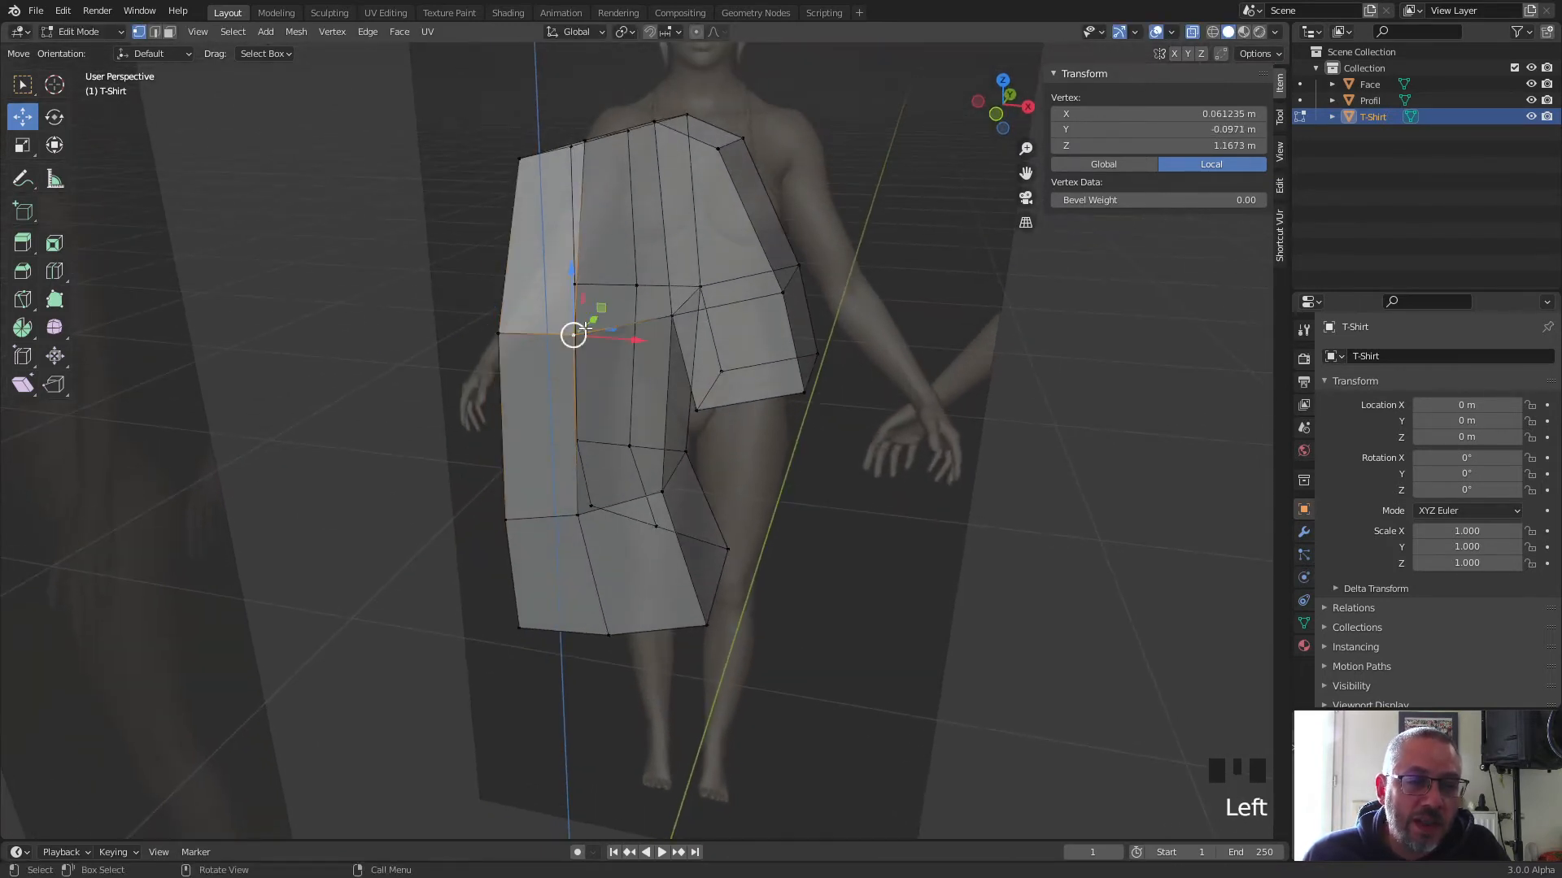
{"action": "left_click_drag", "start_coordinate": [608, 328], "coordinate": [638, 339]}
{"action": "right_click", "coordinate": [626, 339]}
{"action": "left_click", "coordinate": [611, 515]}
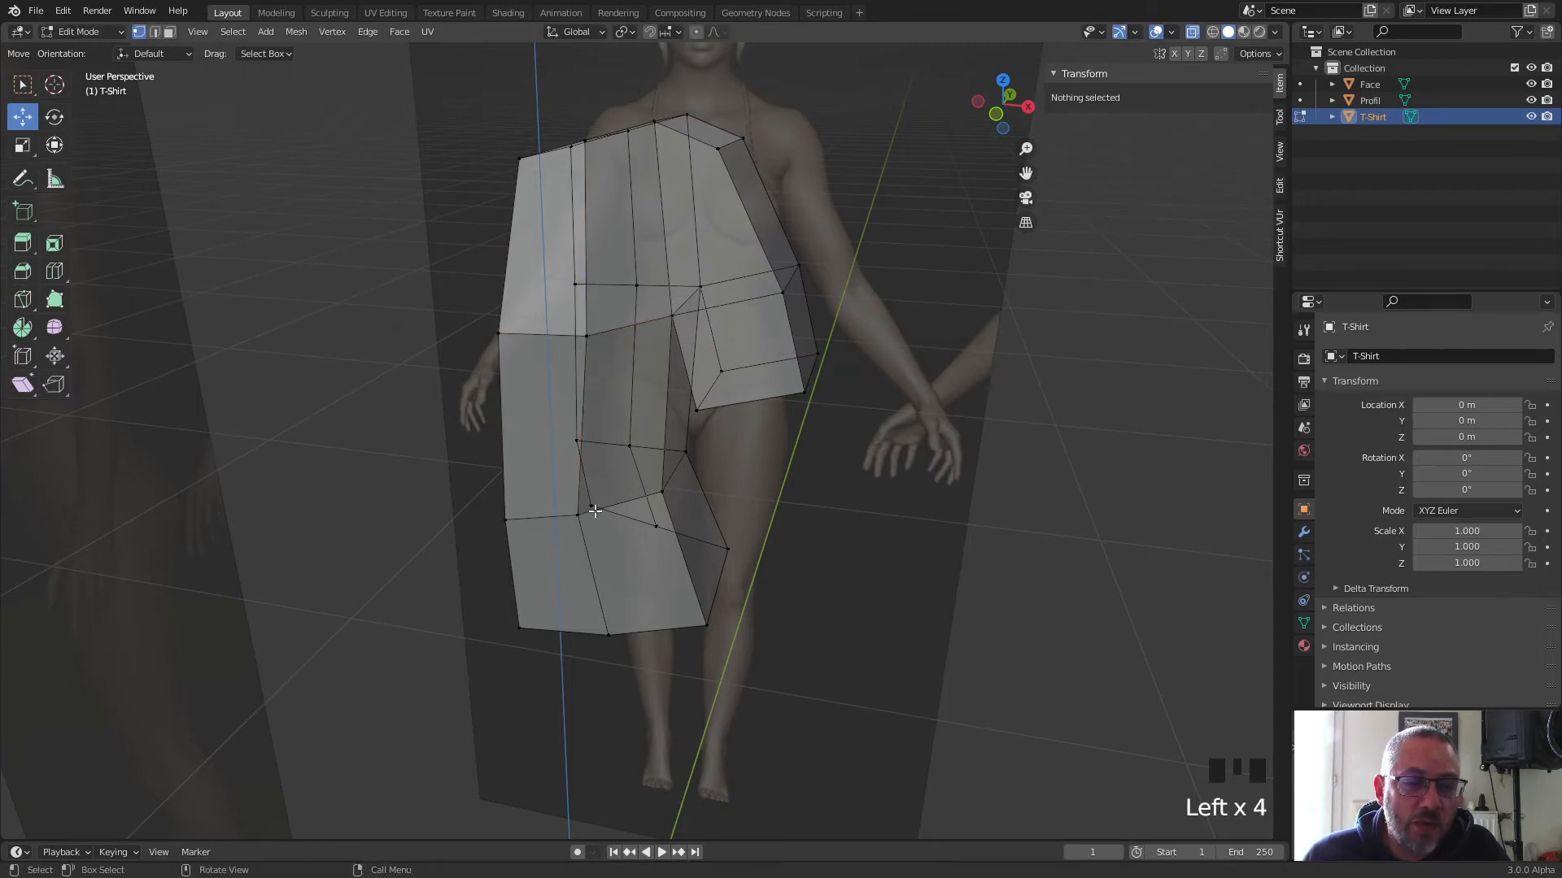
{"action": "left_click", "coordinate": [578, 516]}
{"action": "left_click_drag", "start_coordinate": [635, 523], "coordinate": [658, 527]}
Return the T-Shirt to Object Mode and turn off X-ray display.
{"action": "middle_click_drag", "start_coordinate": [823, 376], "coordinate": [776, 418]}
{"action": "key", "text": "Tab"}
{"action": "key", "text": "alt+z"}
{"action": "scroll", "coordinate": [725, 397], "scroll_direction": "down", "scroll_amount": 3}
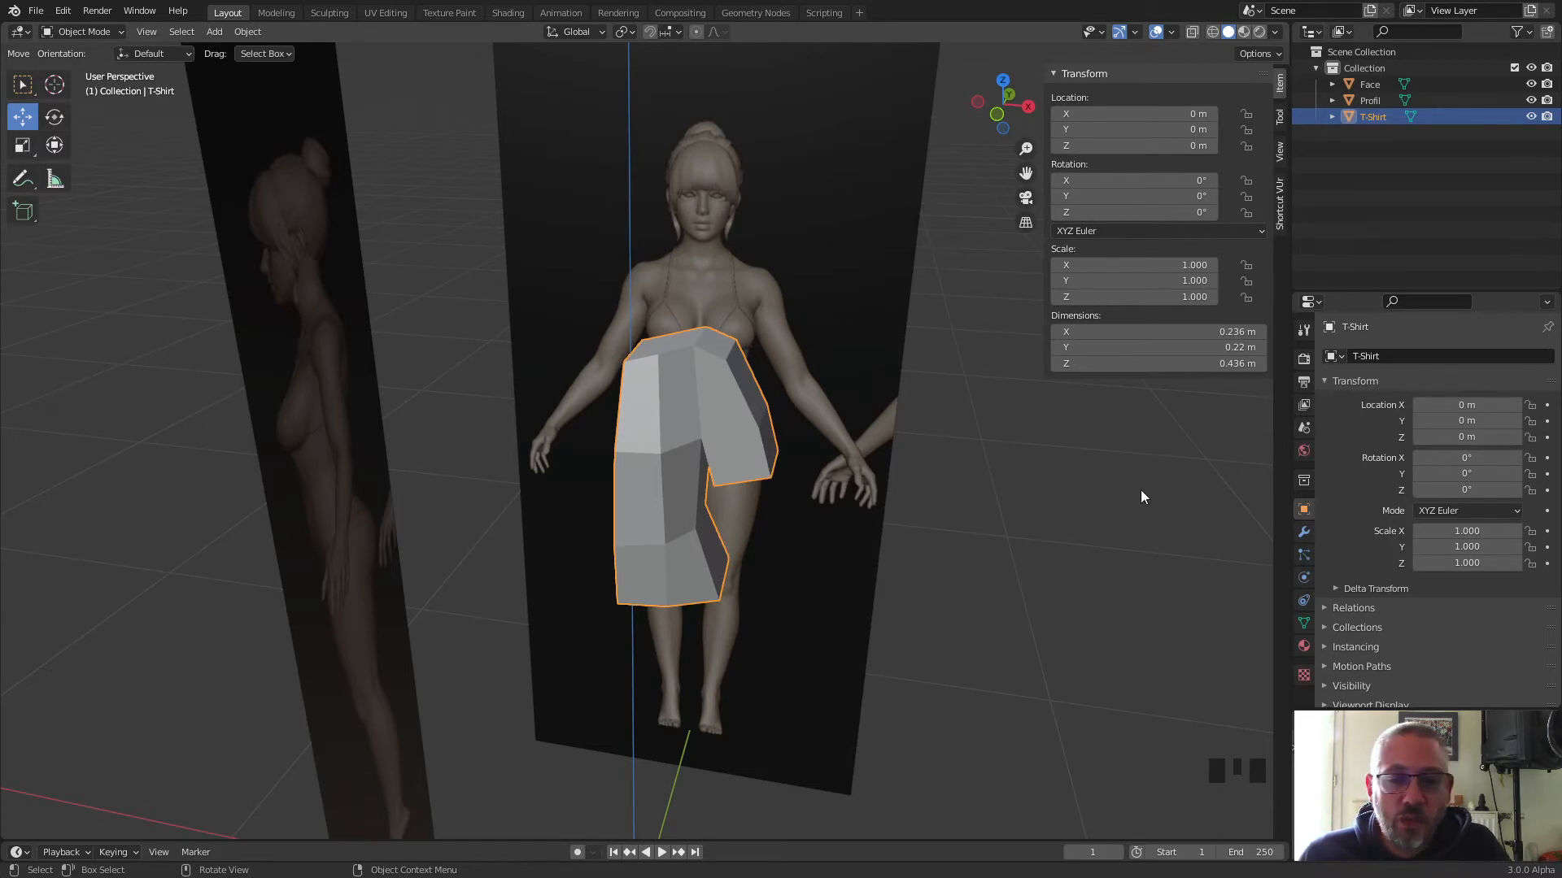
Add a Mirror modifier to the T-Shirt across the X axis.
{"action": "left_click", "coordinate": [1304, 533]}
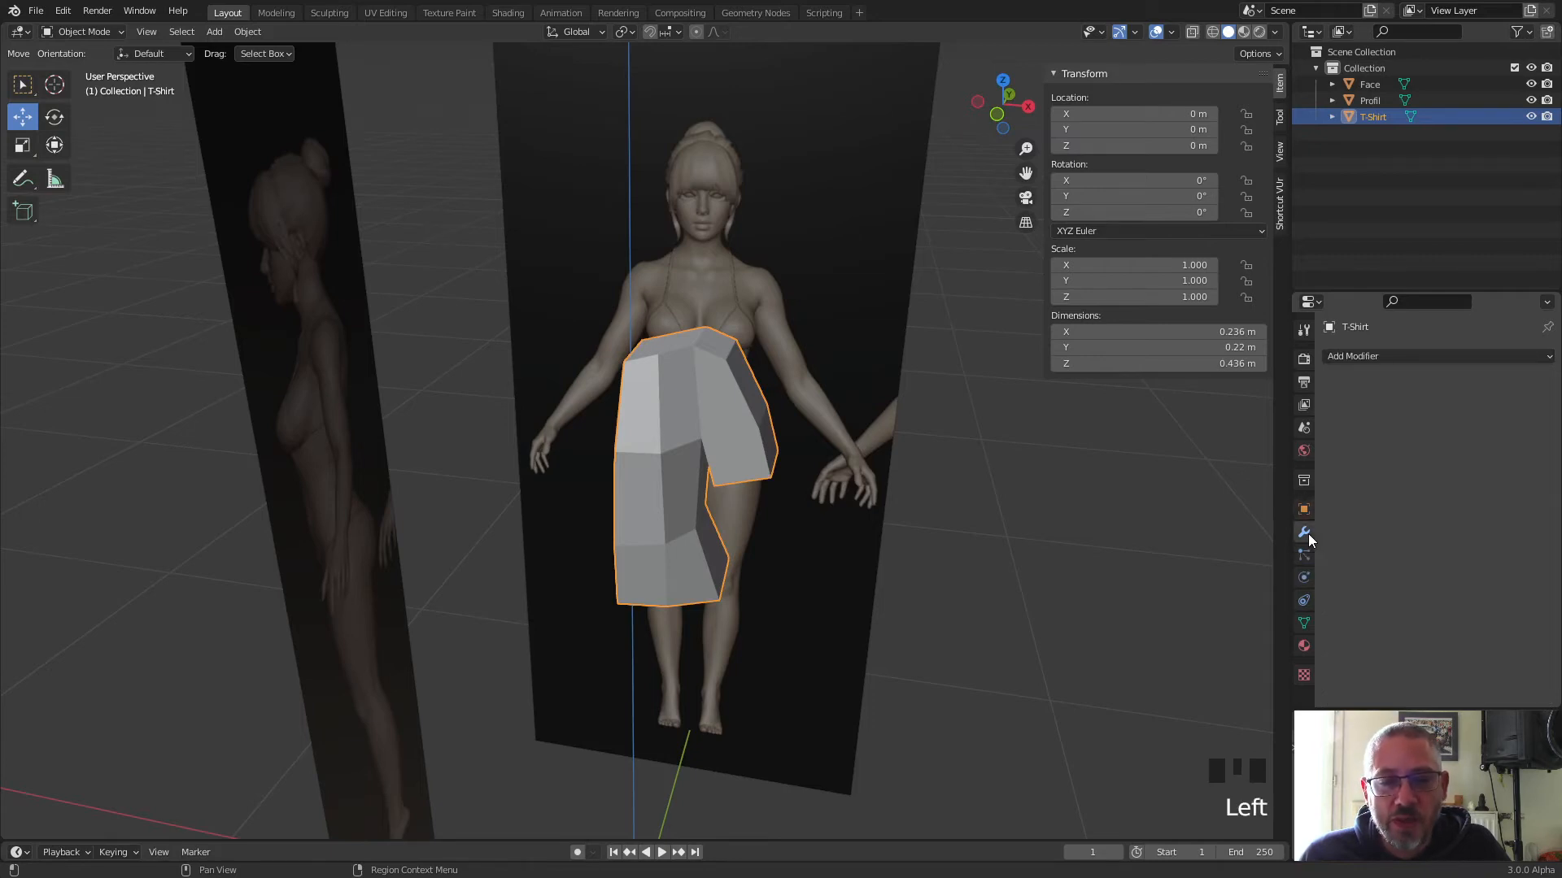
{"action": "left_click", "coordinate": [1360, 356]}
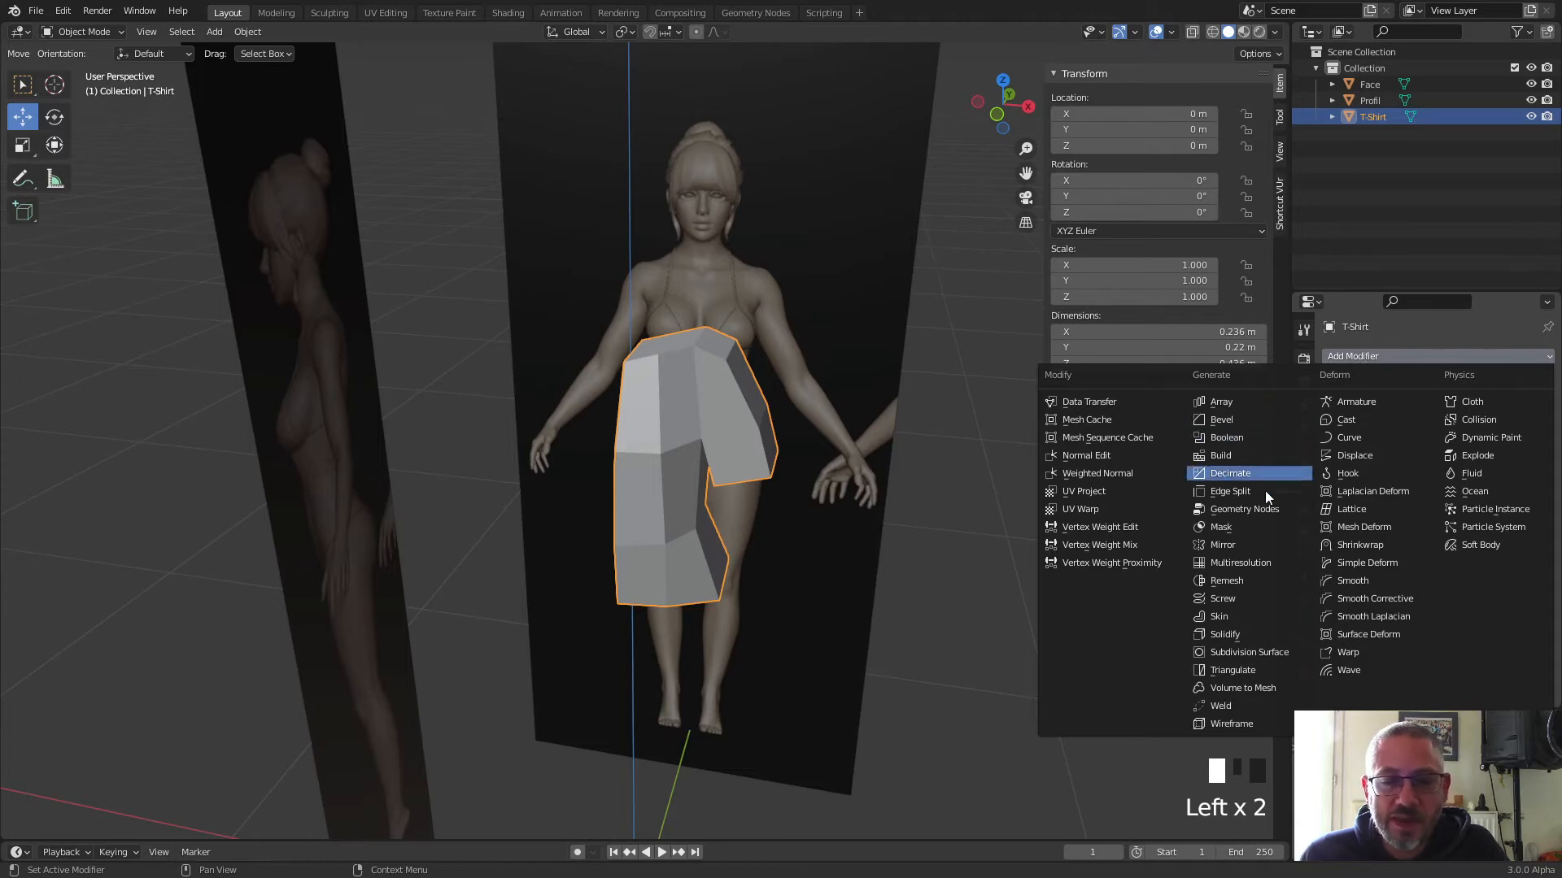
{"action": "left_click", "coordinate": [1246, 545]}
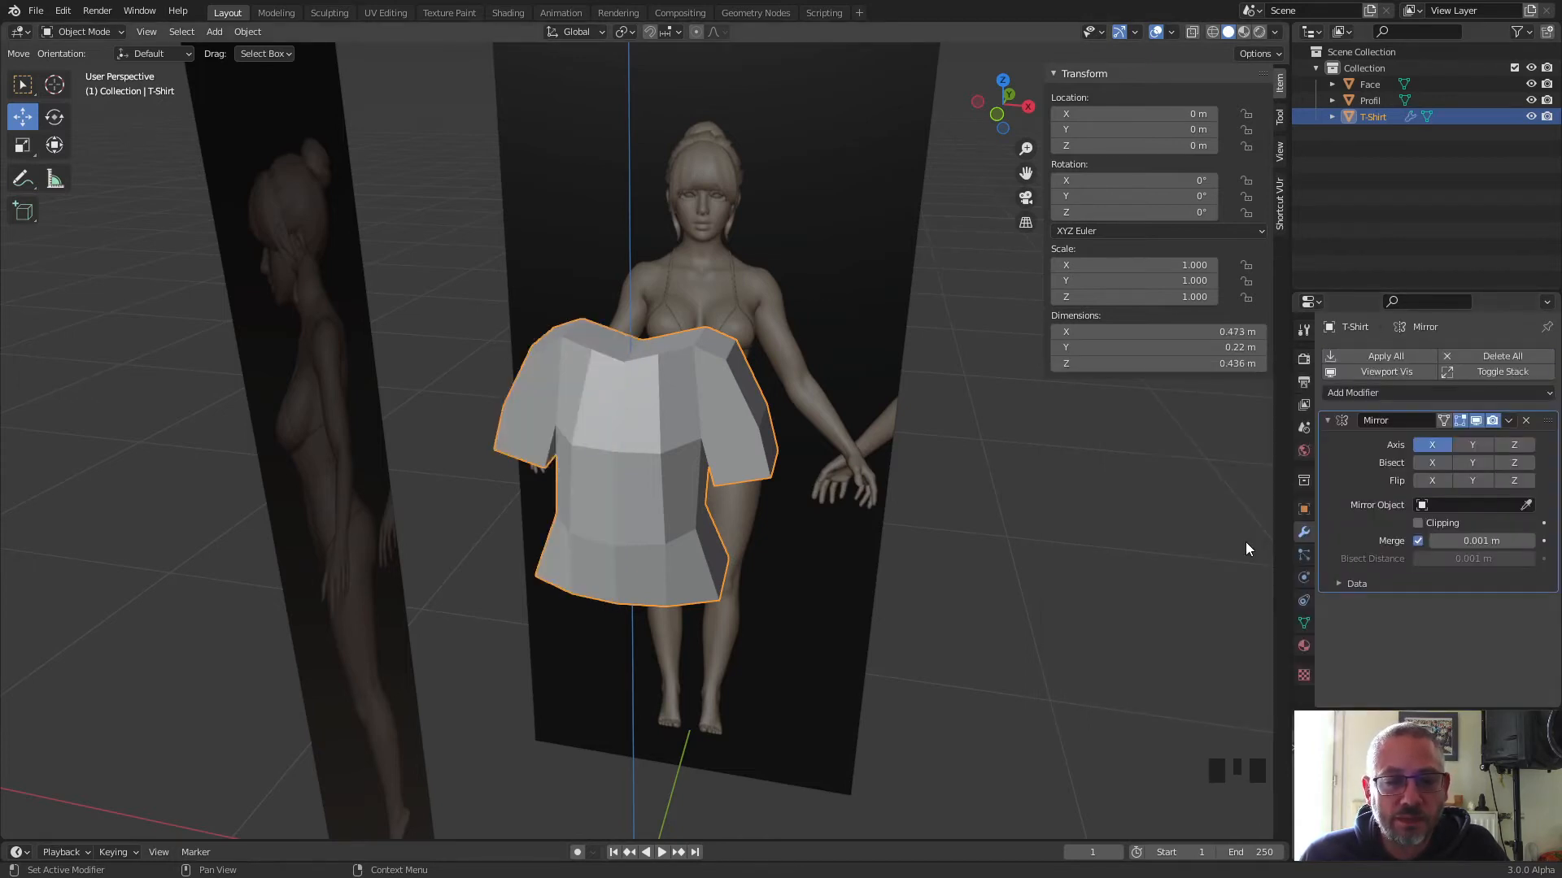
Toggle the Mirror modifier's viewport display off and on to compare the half shirt with the mirrored one.
{"action": "middle_click_drag", "start_coordinate": [976, 587], "coordinate": [861, 574]}
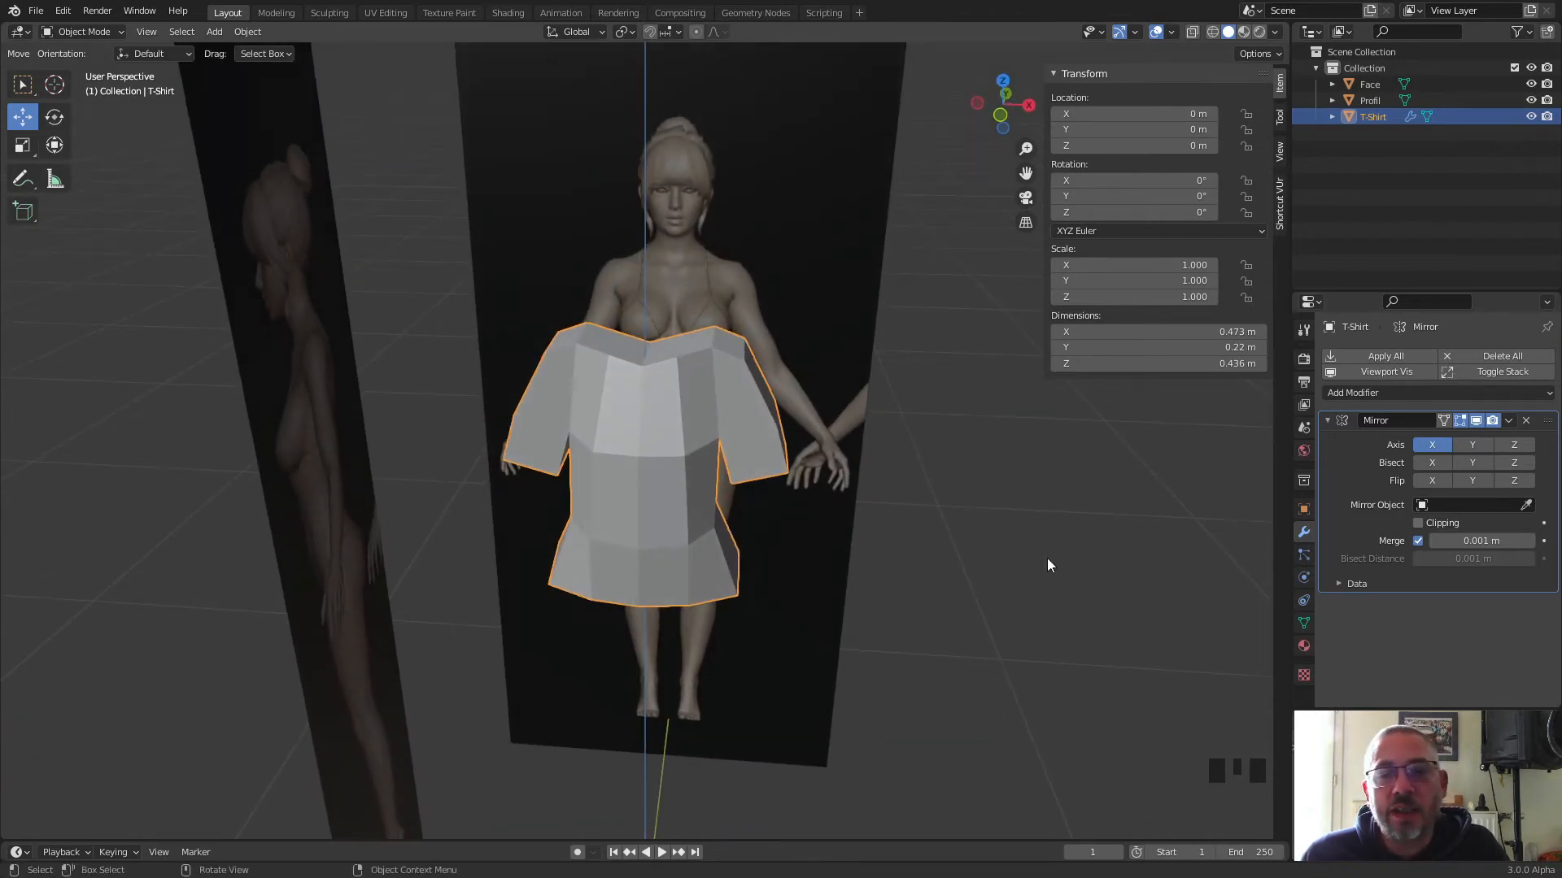
{"action": "left_click", "coordinate": [1474, 422]}
{"action": "left_click", "coordinate": [1474, 421]}
{"action": "left_click", "coordinate": [1473, 422]}
{"action": "left_click", "coordinate": [1474, 421]}
{"action": "left_click", "coordinate": [1474, 421]}
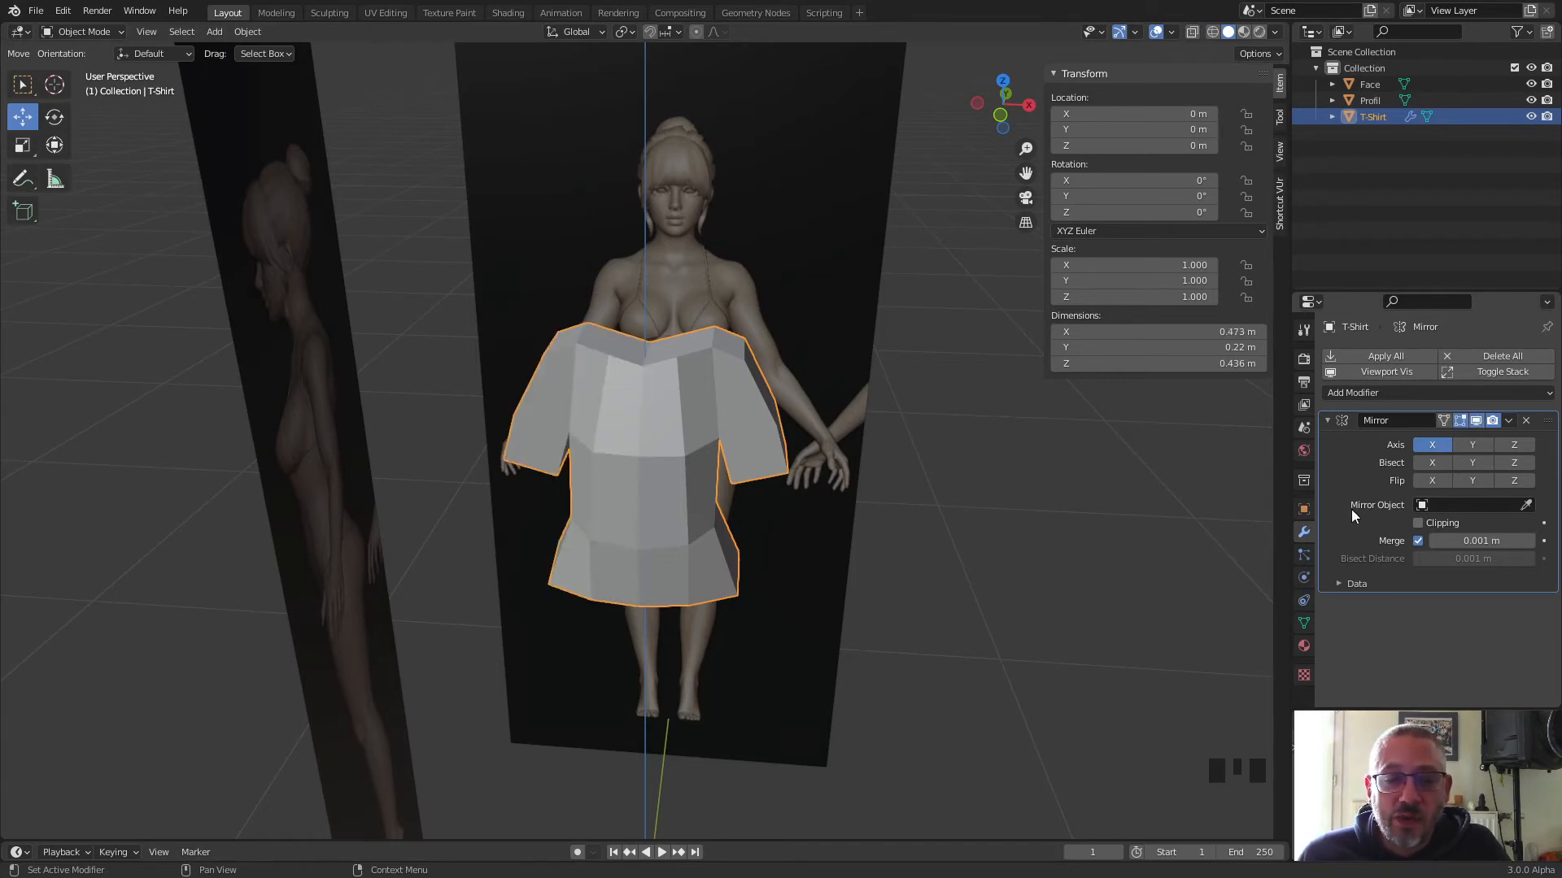
Enable Clipping on the Mirror modifier, then in Edit Mode try to move the front centre waist vertex along X.
{"action": "left_click", "coordinate": [1419, 523]}
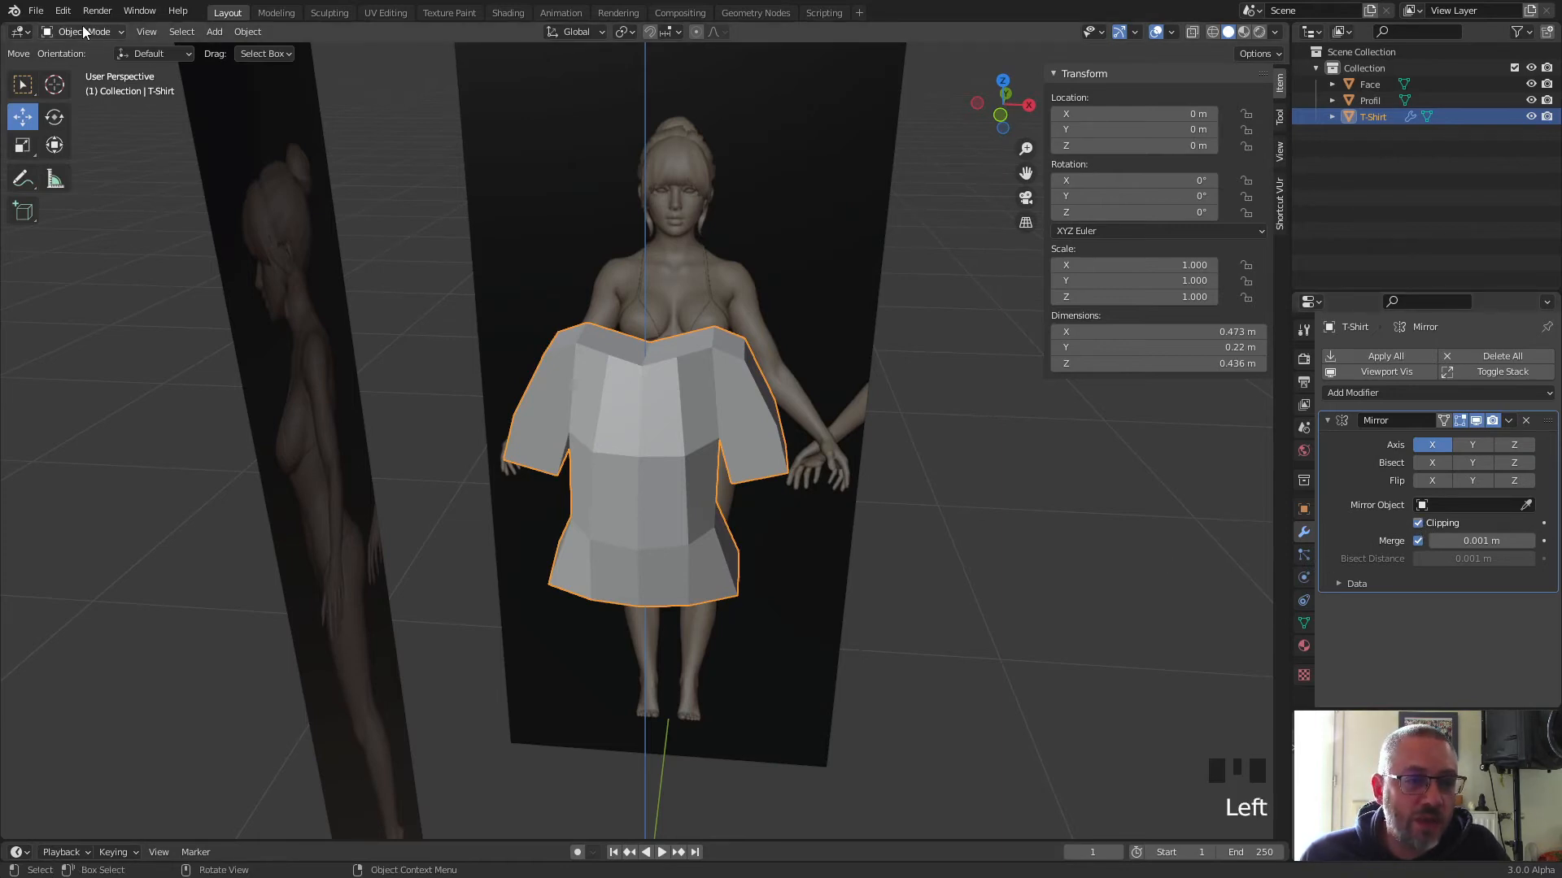
{"action": "left_click_drag", "start_coordinate": [78, 31], "coordinate": [93, 68]}
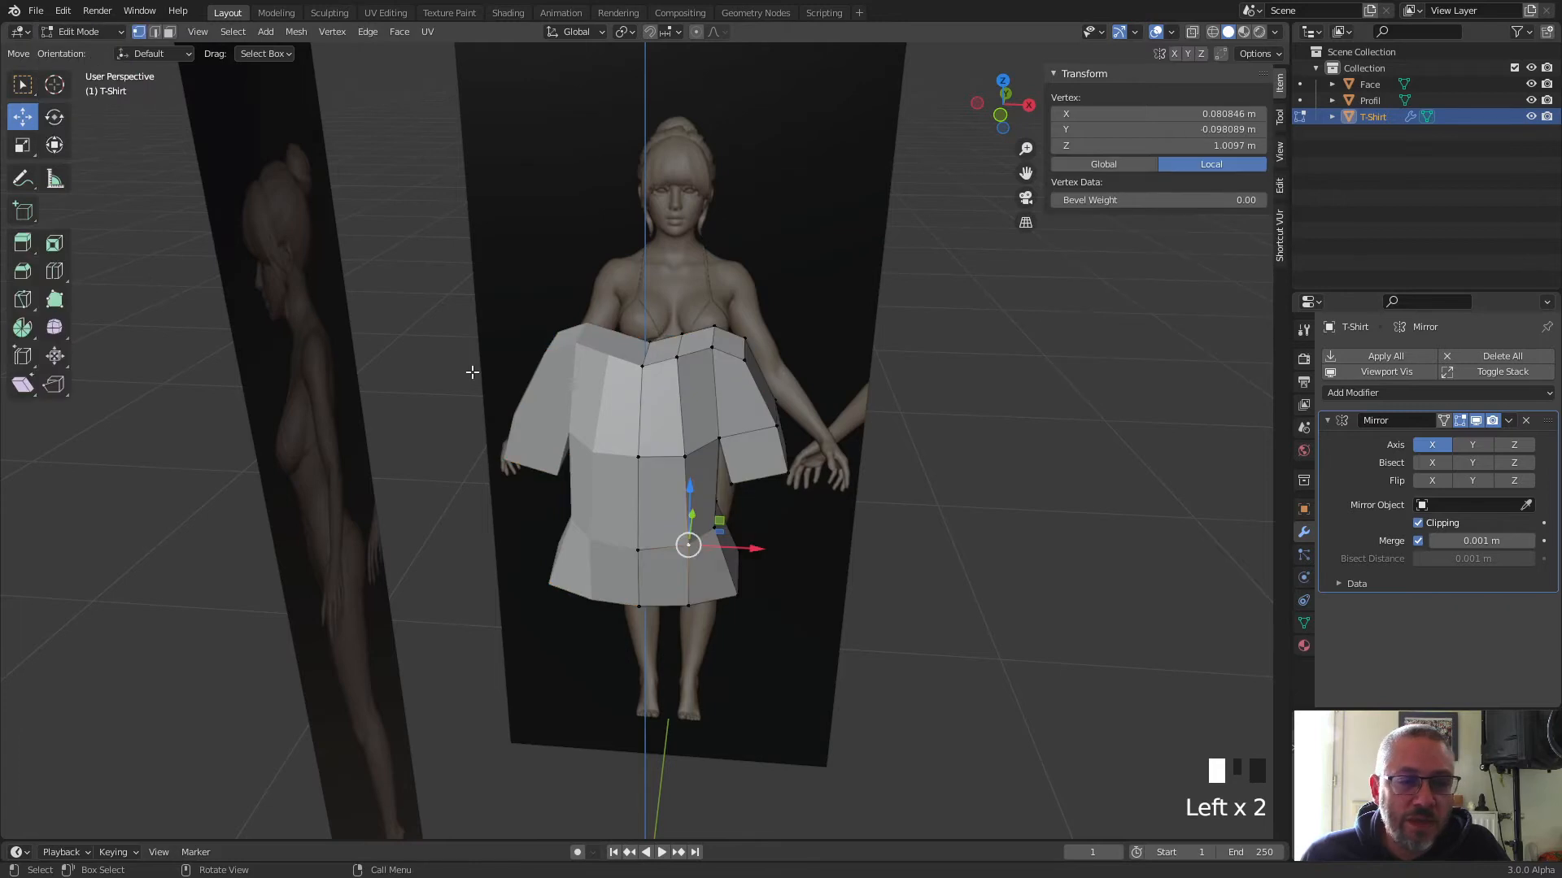
{"action": "left_click", "coordinate": [638, 548]}
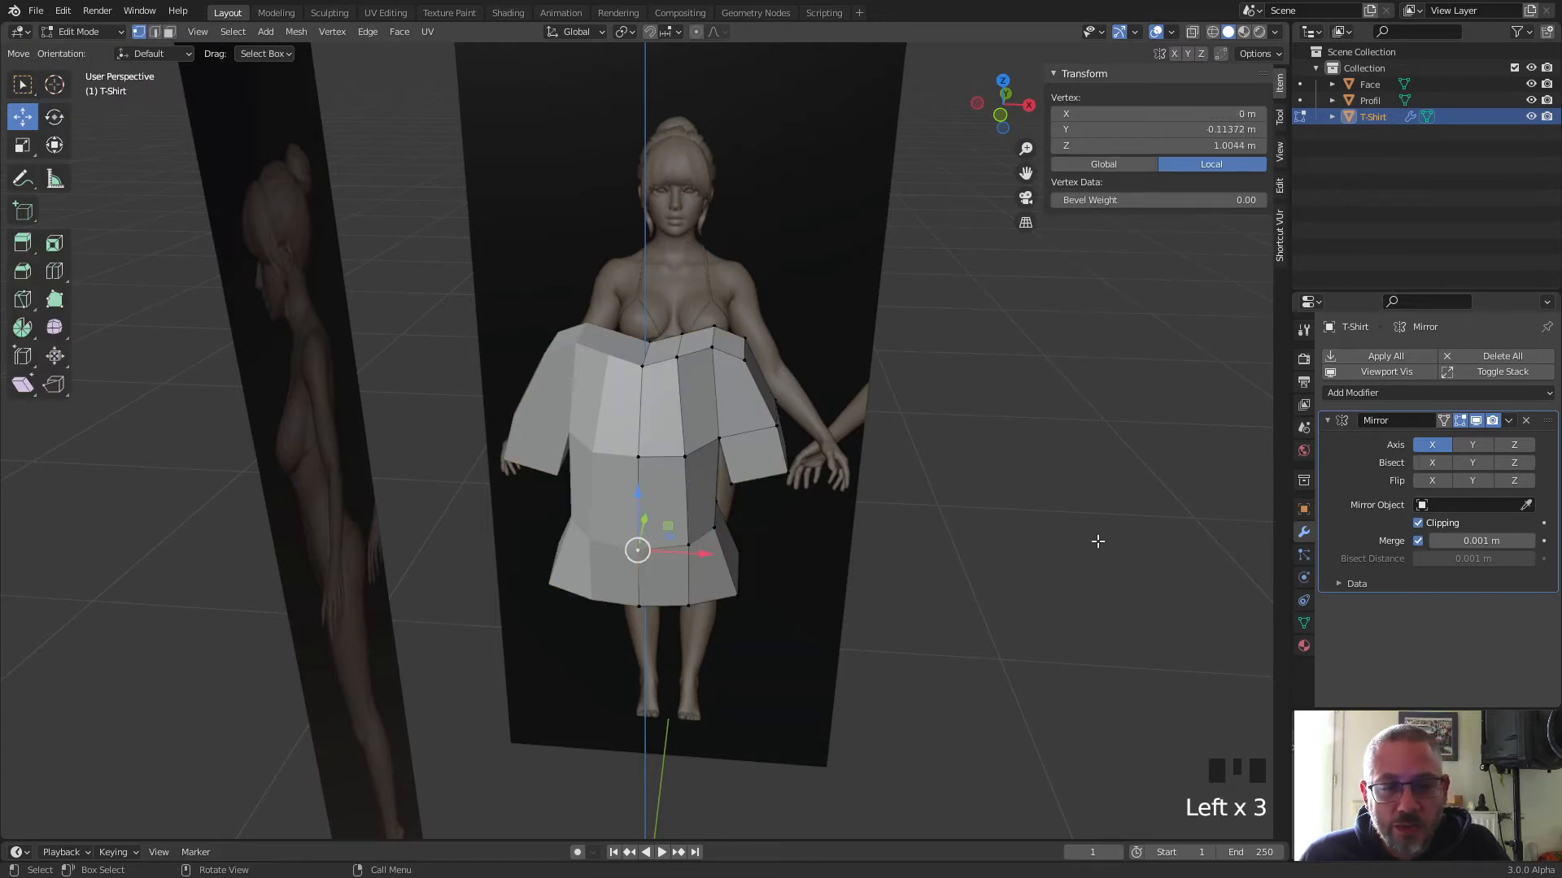
{"action": "left_click_drag", "start_coordinate": [683, 552], "coordinate": [634, 567]}
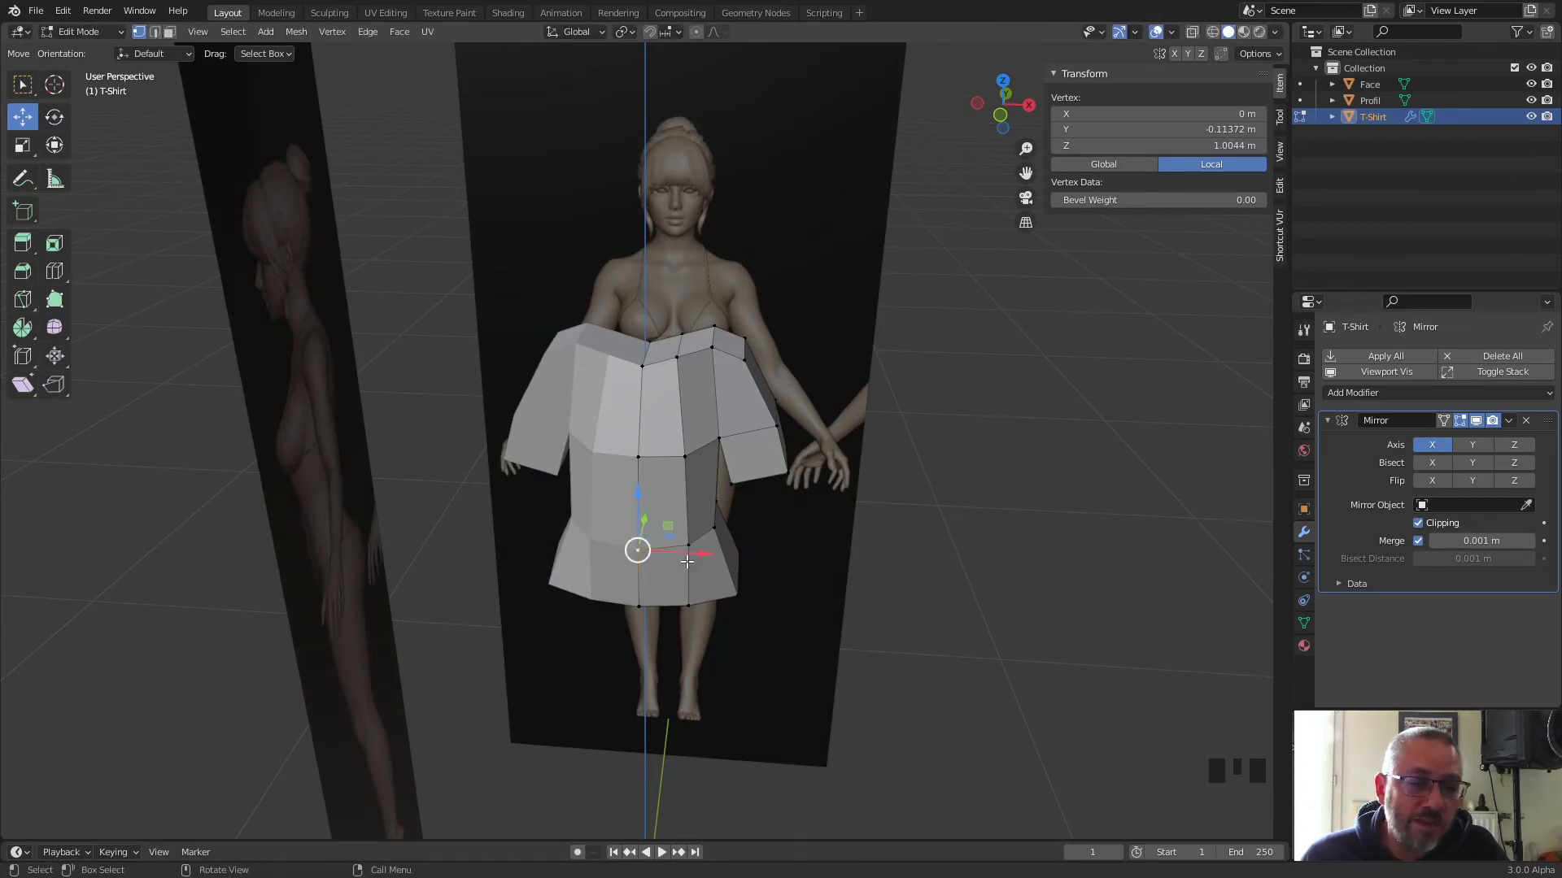
Disable Clipping, pull the front centre waist vertex off the mirror axis along X, then re-enable Clipping and move it back to X 0 m.
{"action": "left_click", "coordinate": [1419, 524]}
{"action": "left_click_drag", "start_coordinate": [687, 562], "coordinate": [645, 554]}
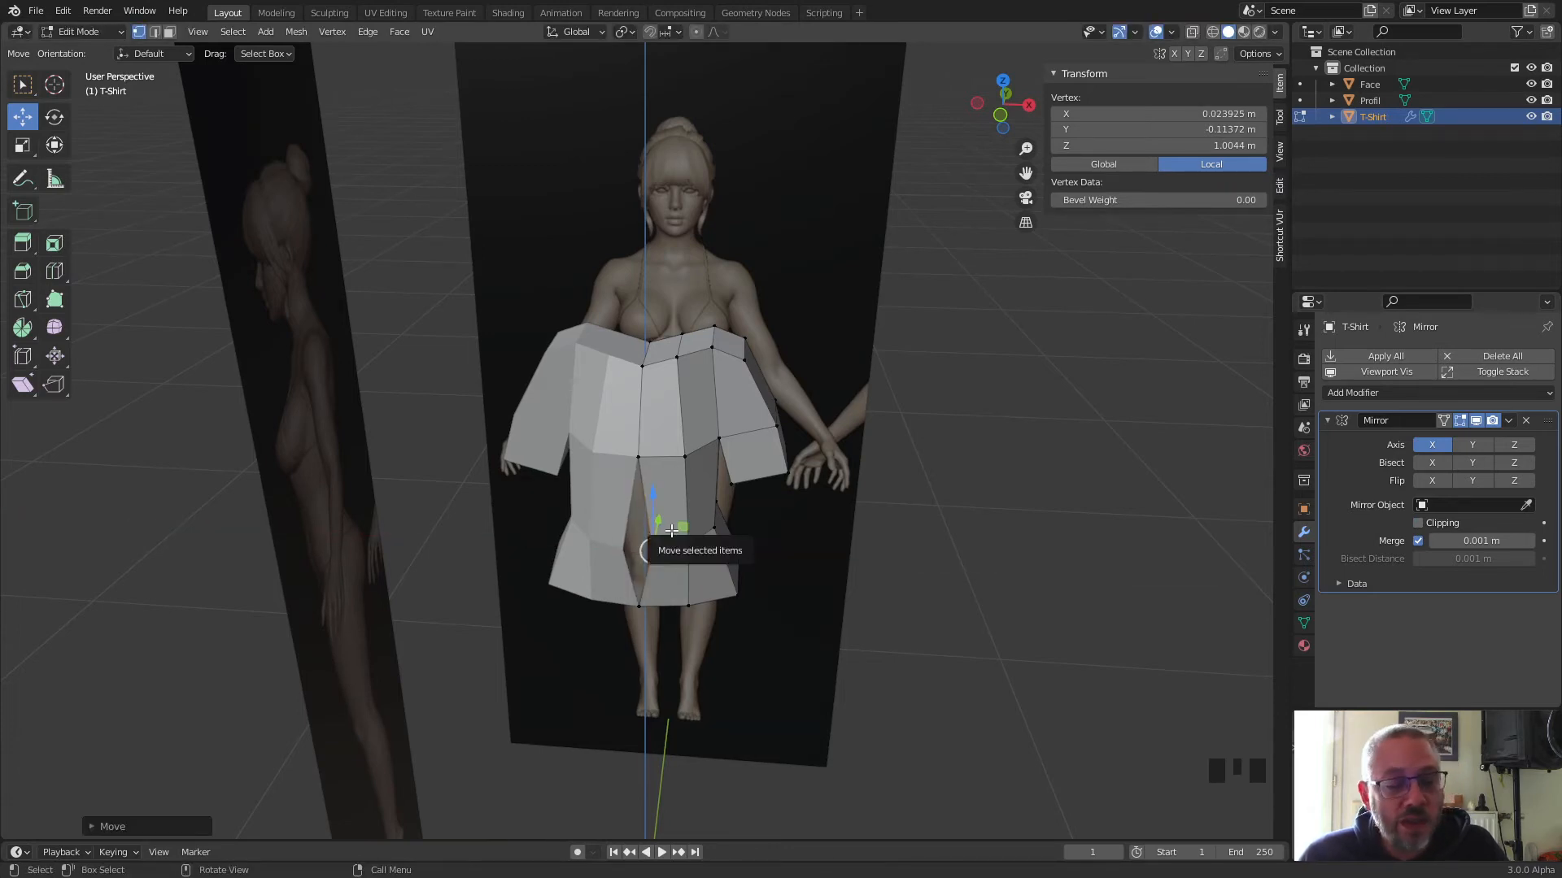
{"action": "left_click", "coordinate": [1418, 523]}
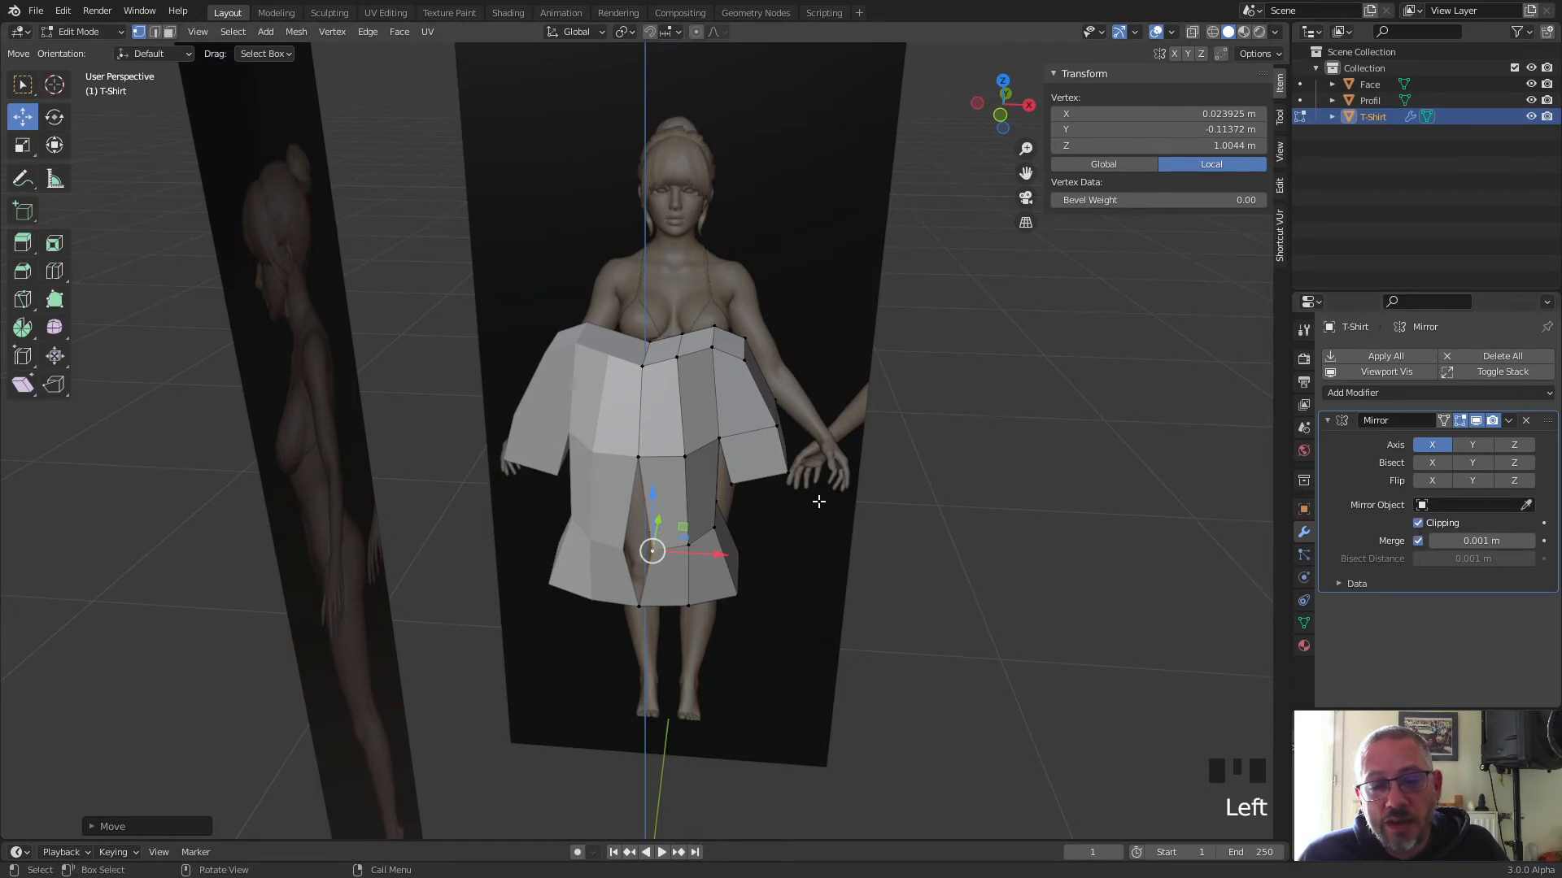
{"action": "mouse_move", "coordinate": [702, 556]}
{"action": "left_mouse_down"}
{"action": "mouse_move", "coordinate": [663, 555]}
{"action": "mouse_move", "coordinate": [688, 556]}
{"action": "left_mouse_up"}
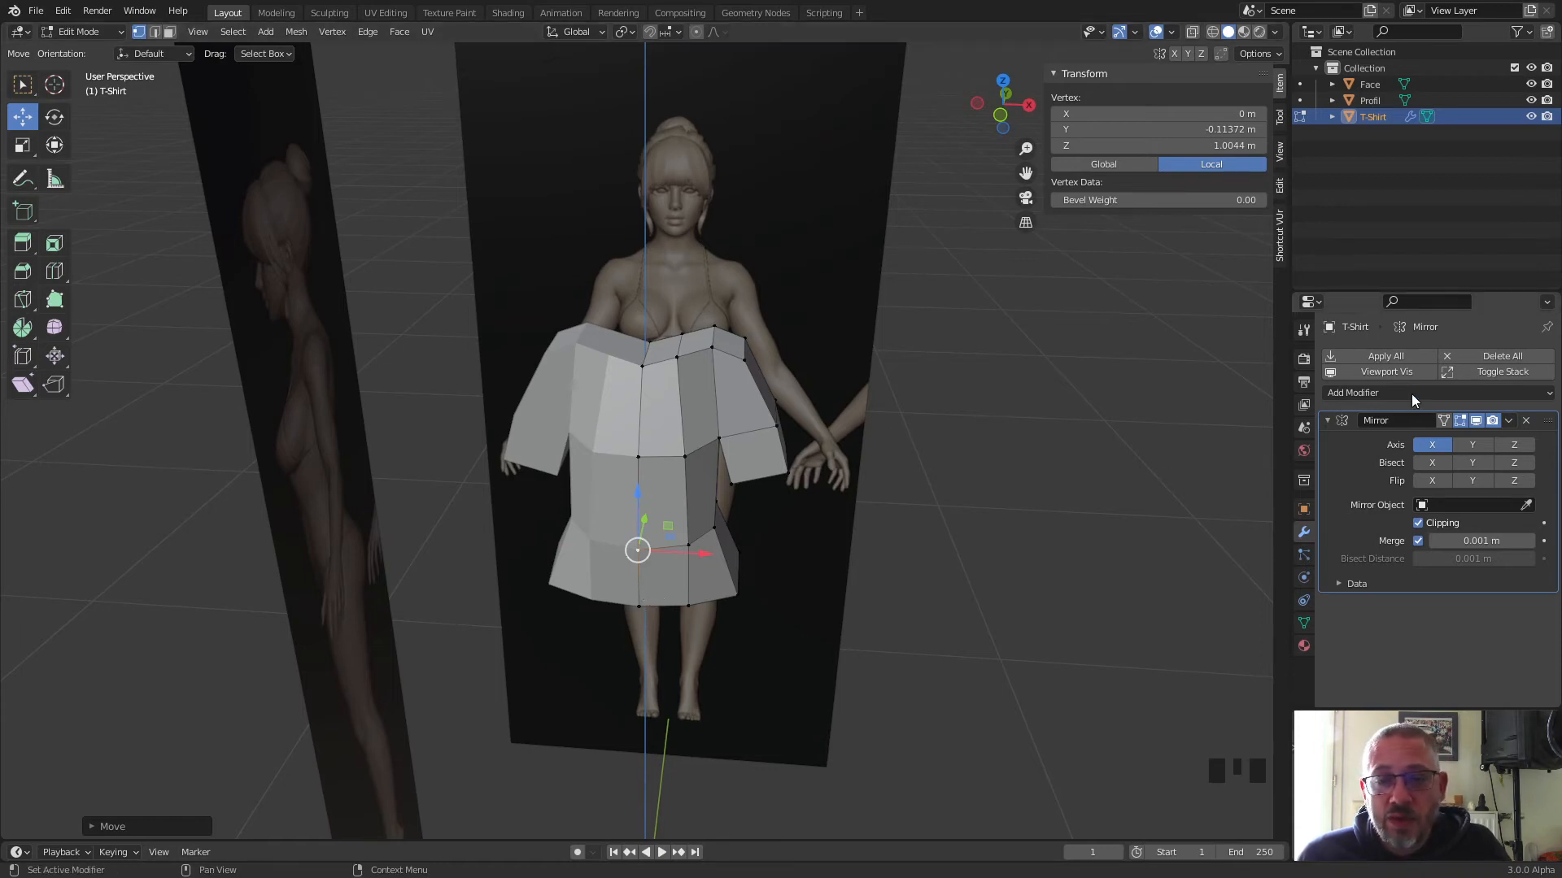
Add a Subdivision Surface modifier to the T-Shirt below the Mirror modifier.
{"action": "left_click", "coordinate": [1357, 391]}
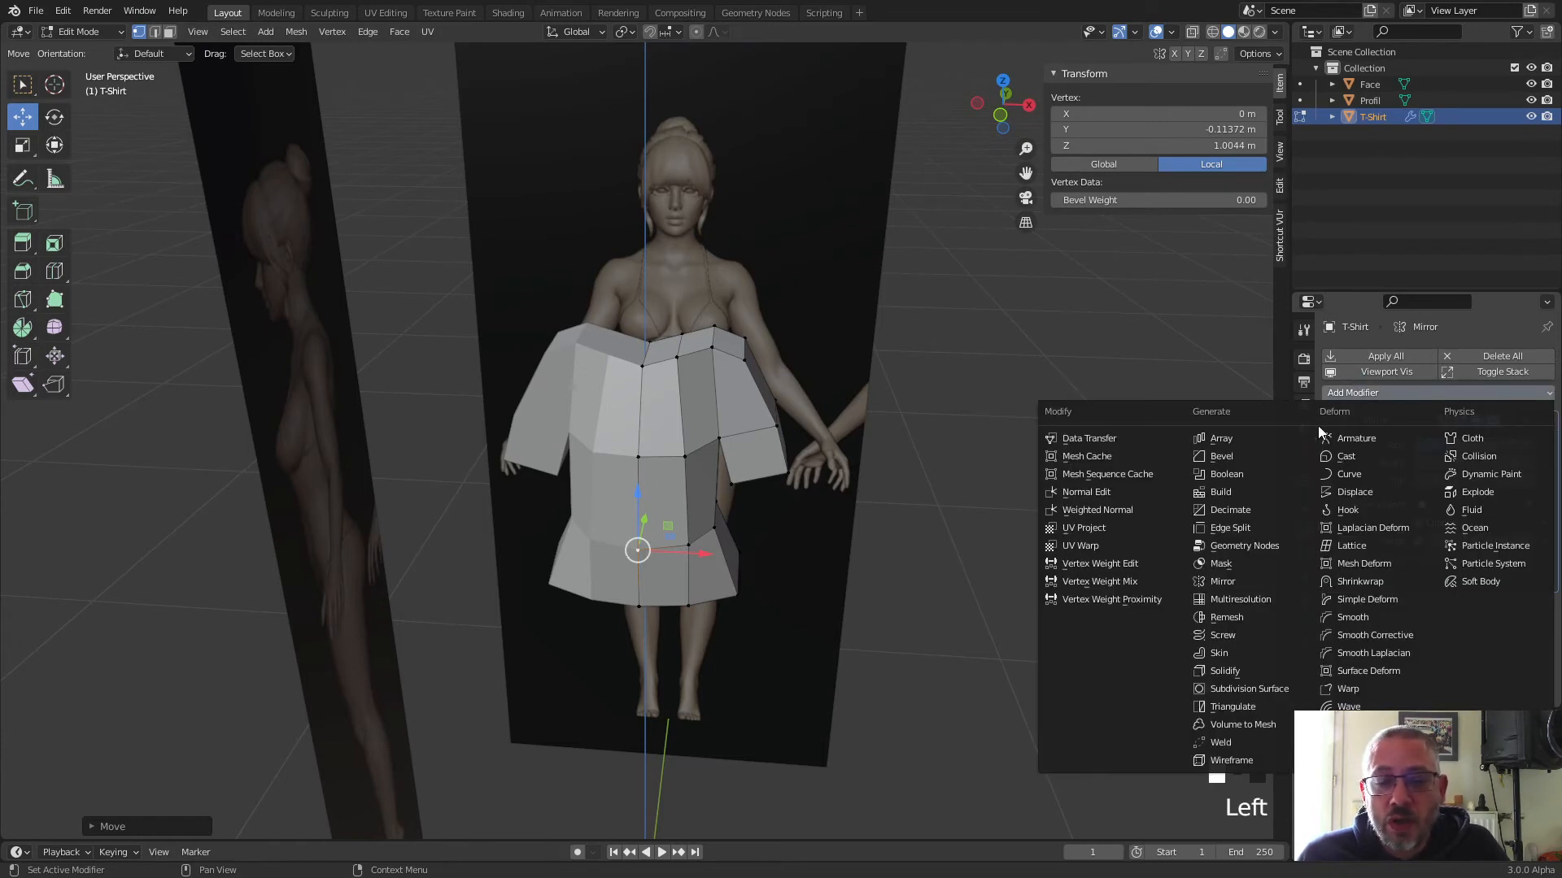
{"action": "left_click", "coordinate": [1251, 688]}
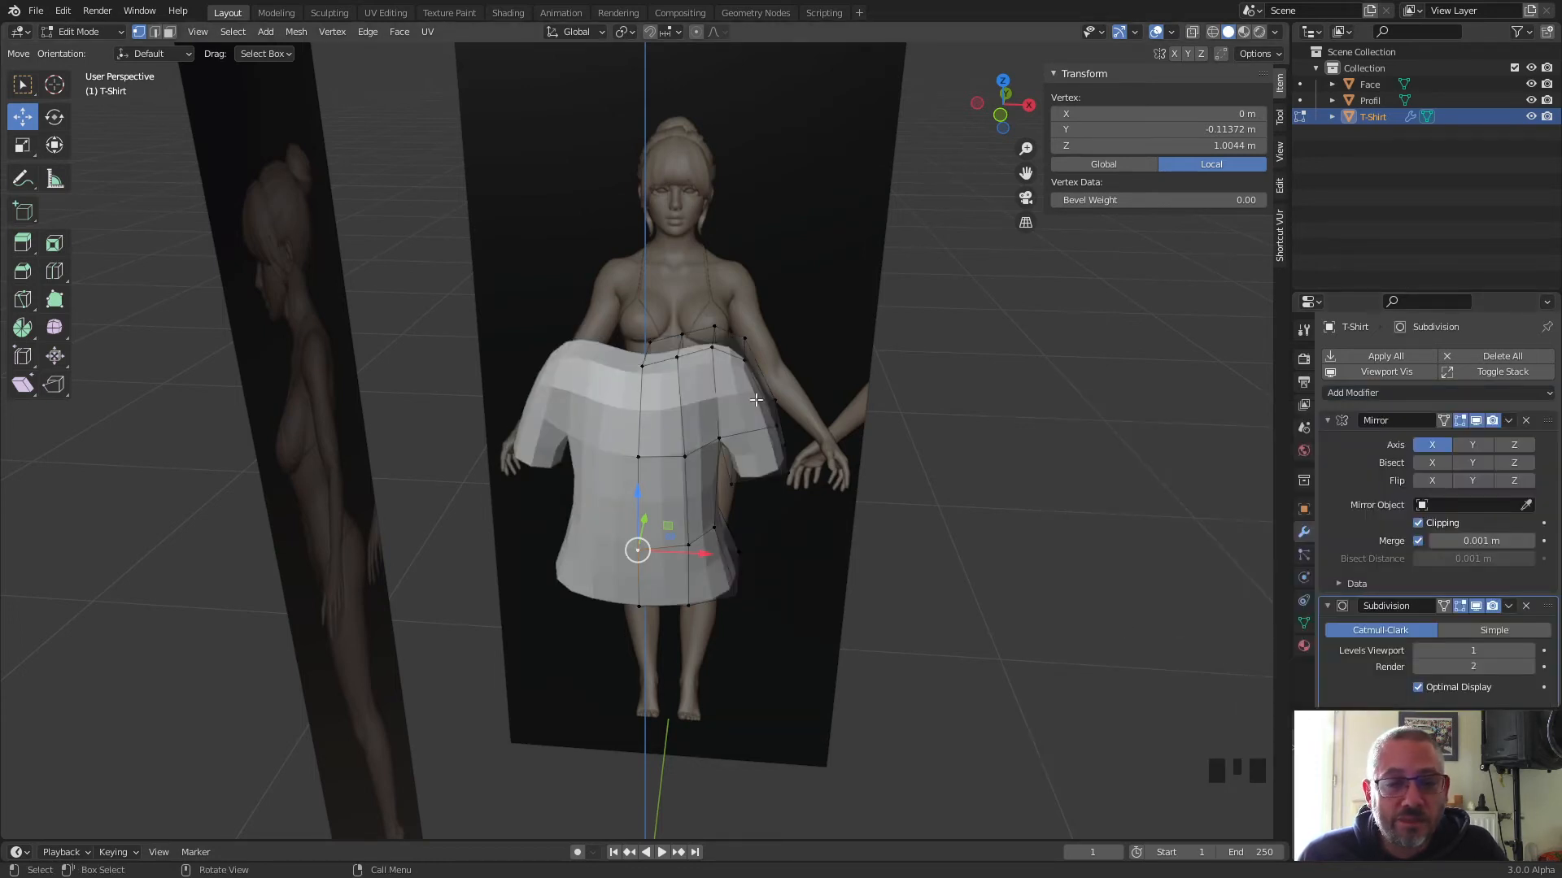
{"action": "scroll", "coordinate": [645, 550], "scroll_direction": "up", "scroll_amount": 1}
{"action": "middle_click_drag", "start_coordinate": [645, 550], "coordinate": [541, 517]}
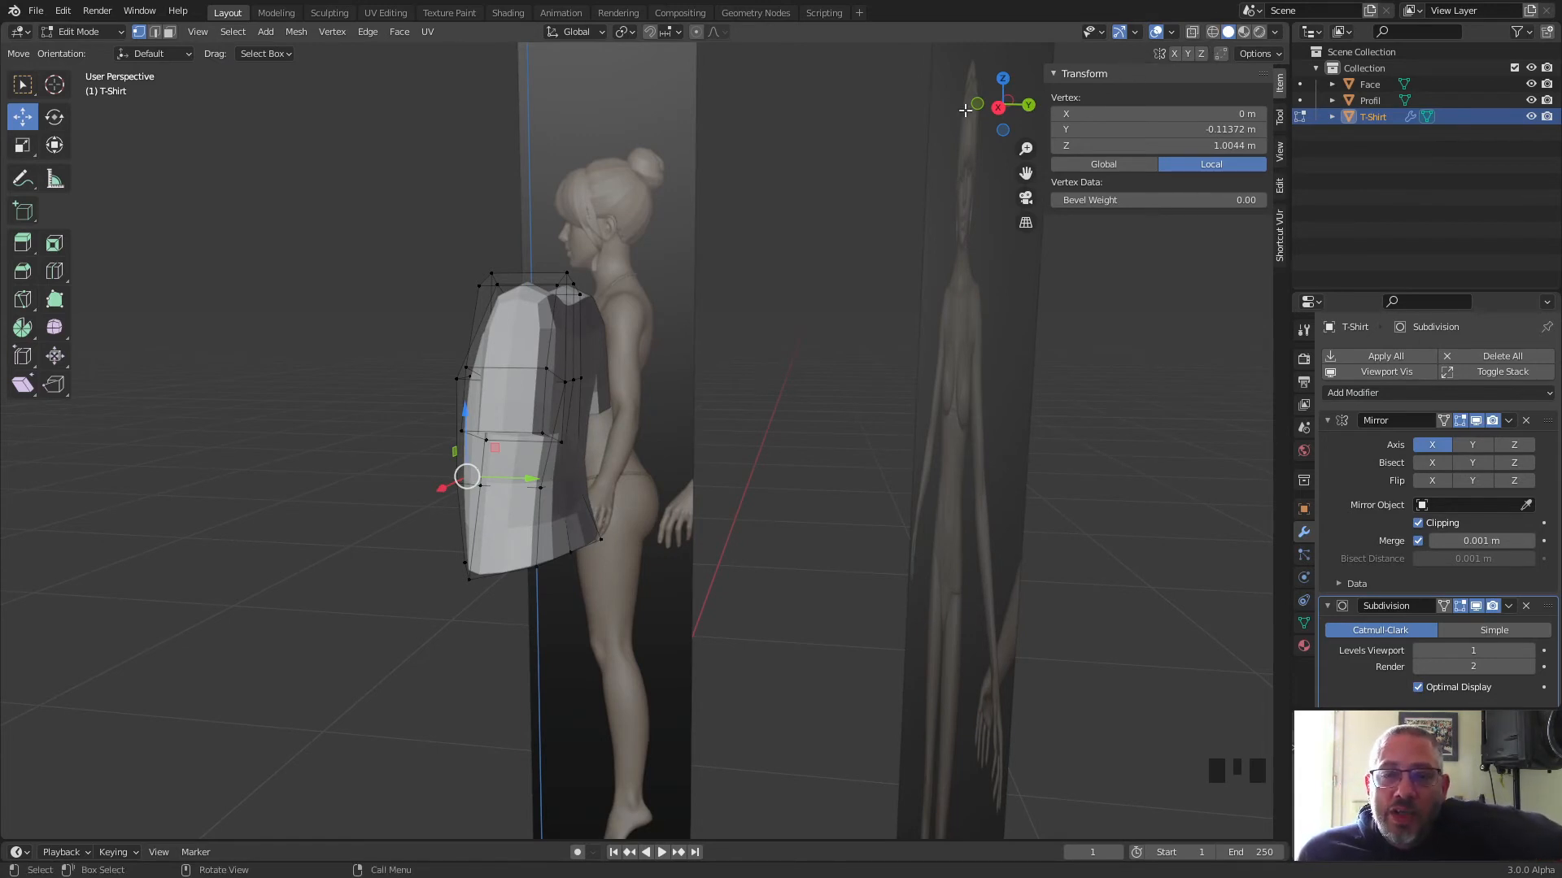
Raise the front and back centre neckline vertices together to a median Z of about 1.308 m.
{"action": "left_click", "coordinate": [997, 108]}
{"action": "scroll", "coordinate": [483, 477], "scroll_direction": "up", "scroll_amount": 2}
{"action": "scroll", "coordinate": [483, 477], "scroll_direction": "up", "scroll_amount": 1}
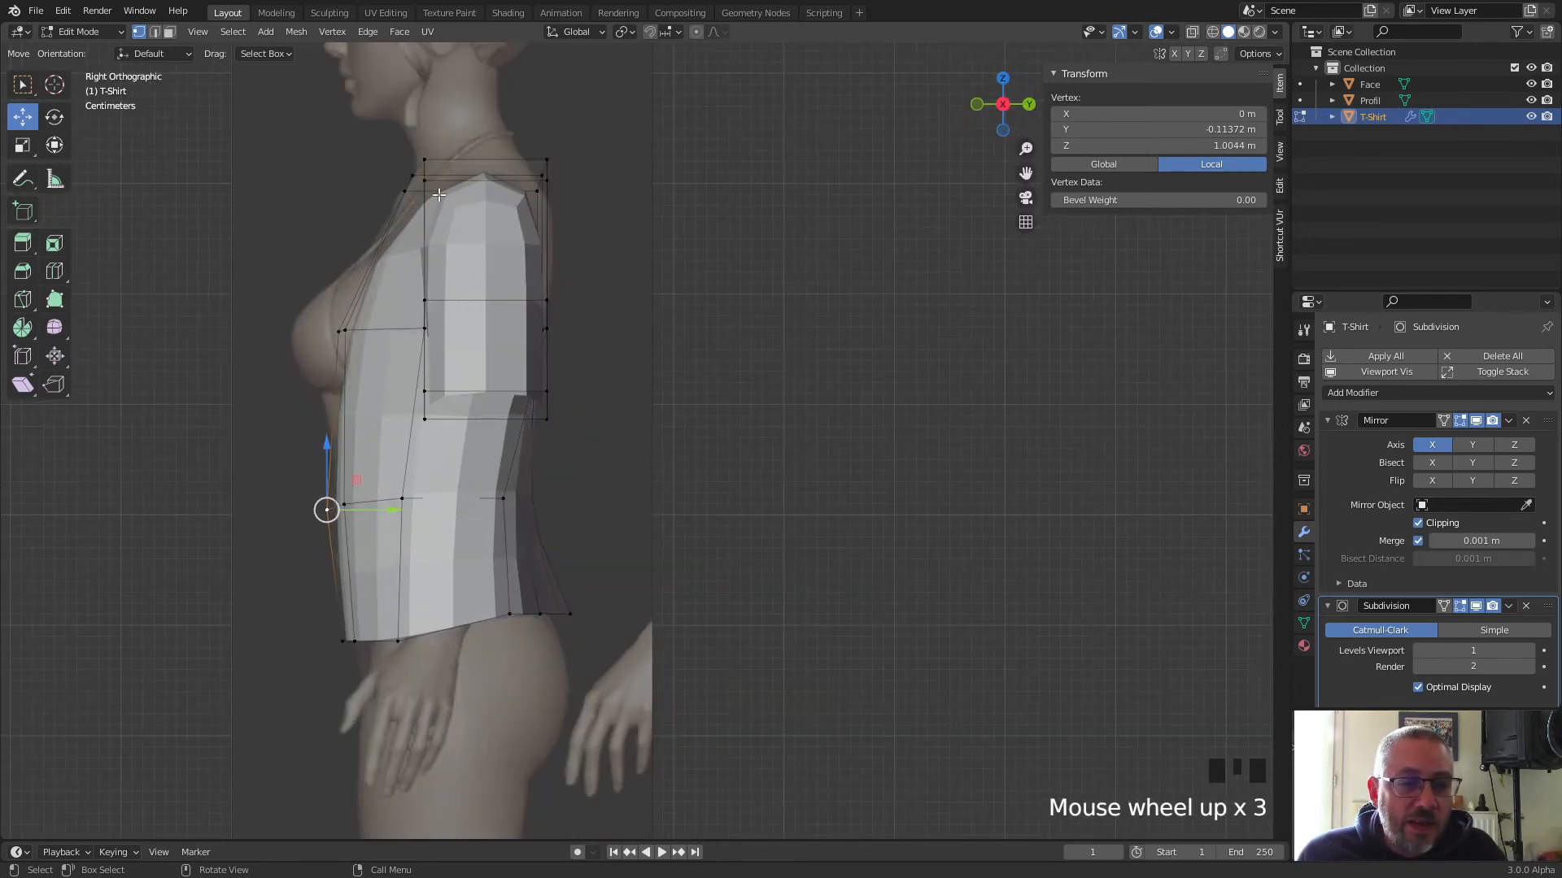
{"action": "scroll", "coordinate": [358, 359], "scroll_direction": "up", "scroll_amount": 1}
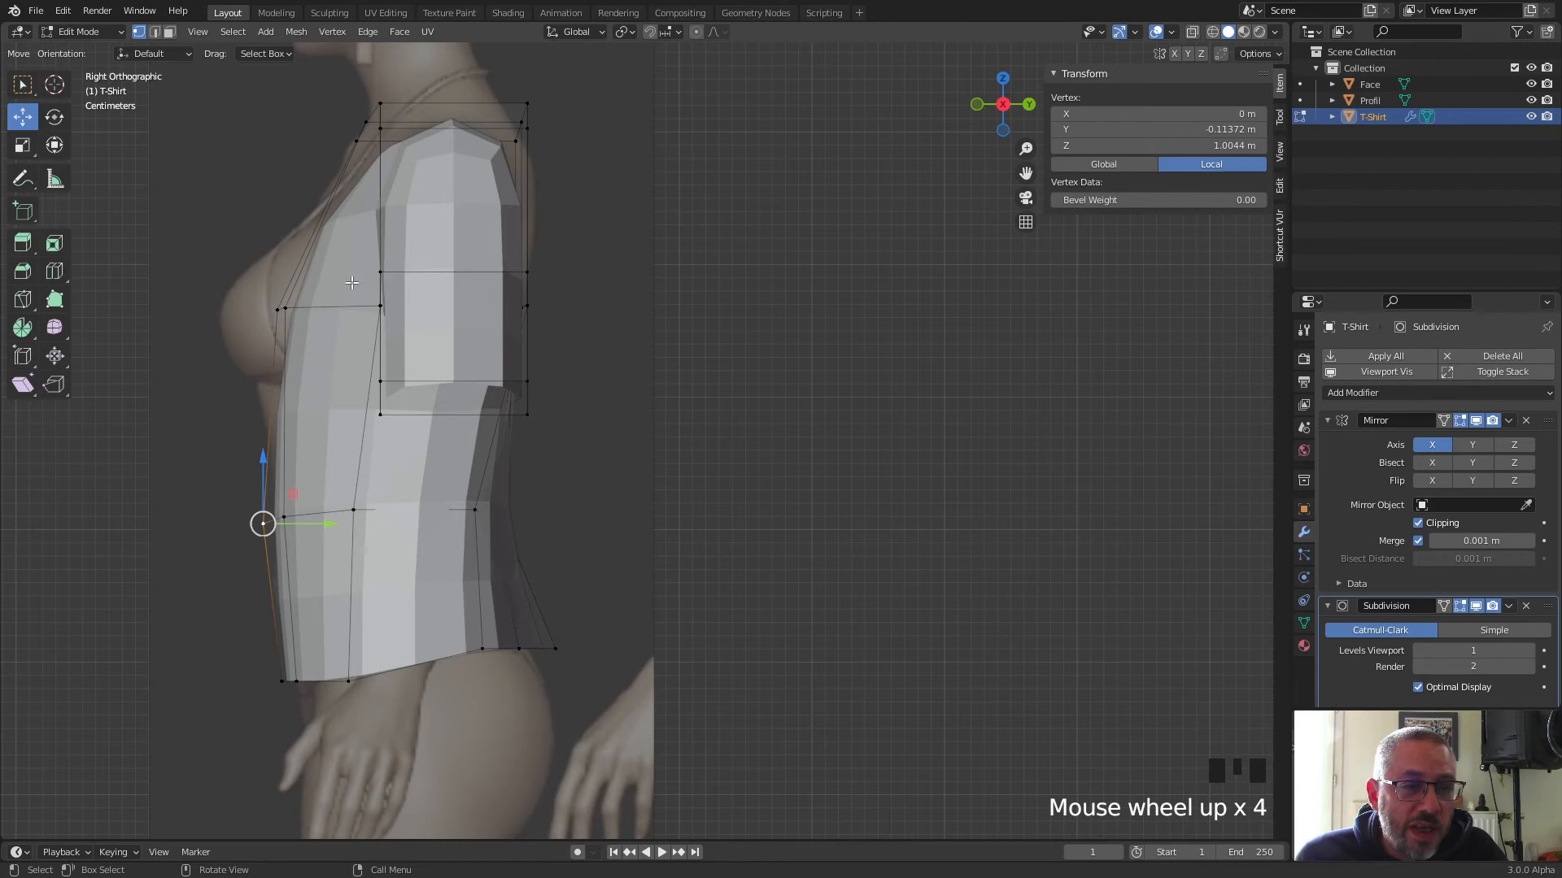
{"action": "scroll", "coordinate": [366, 246], "scroll_direction": "down", "scroll_amount": 1}
{"action": "left_click", "coordinate": [405, 191]}
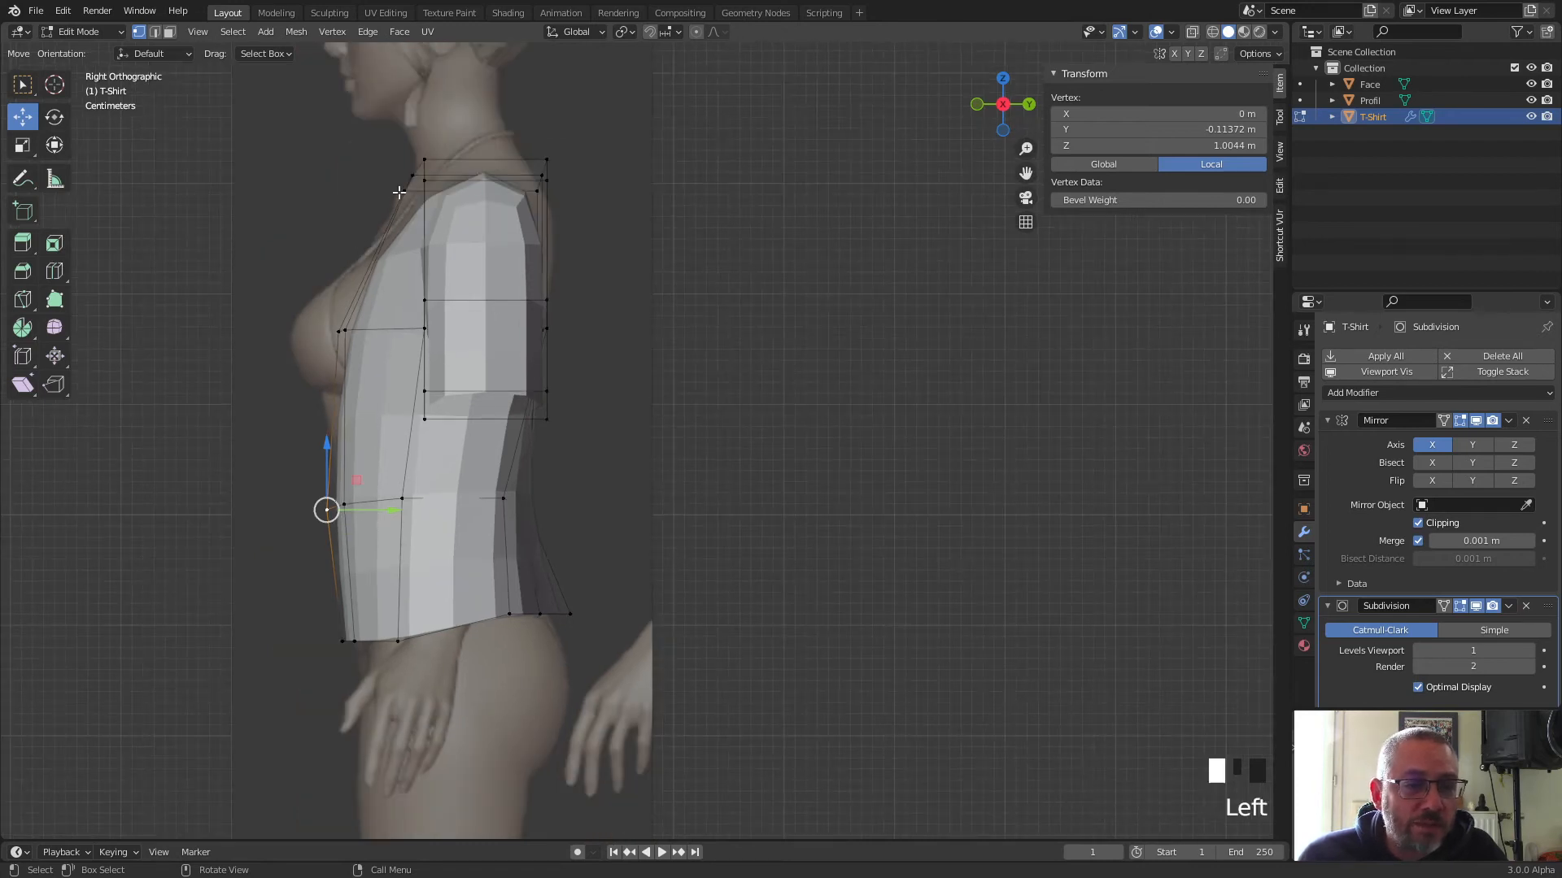
{"action": "middle_click_drag", "start_coordinate": [442, 213], "coordinate": [305, 306]}
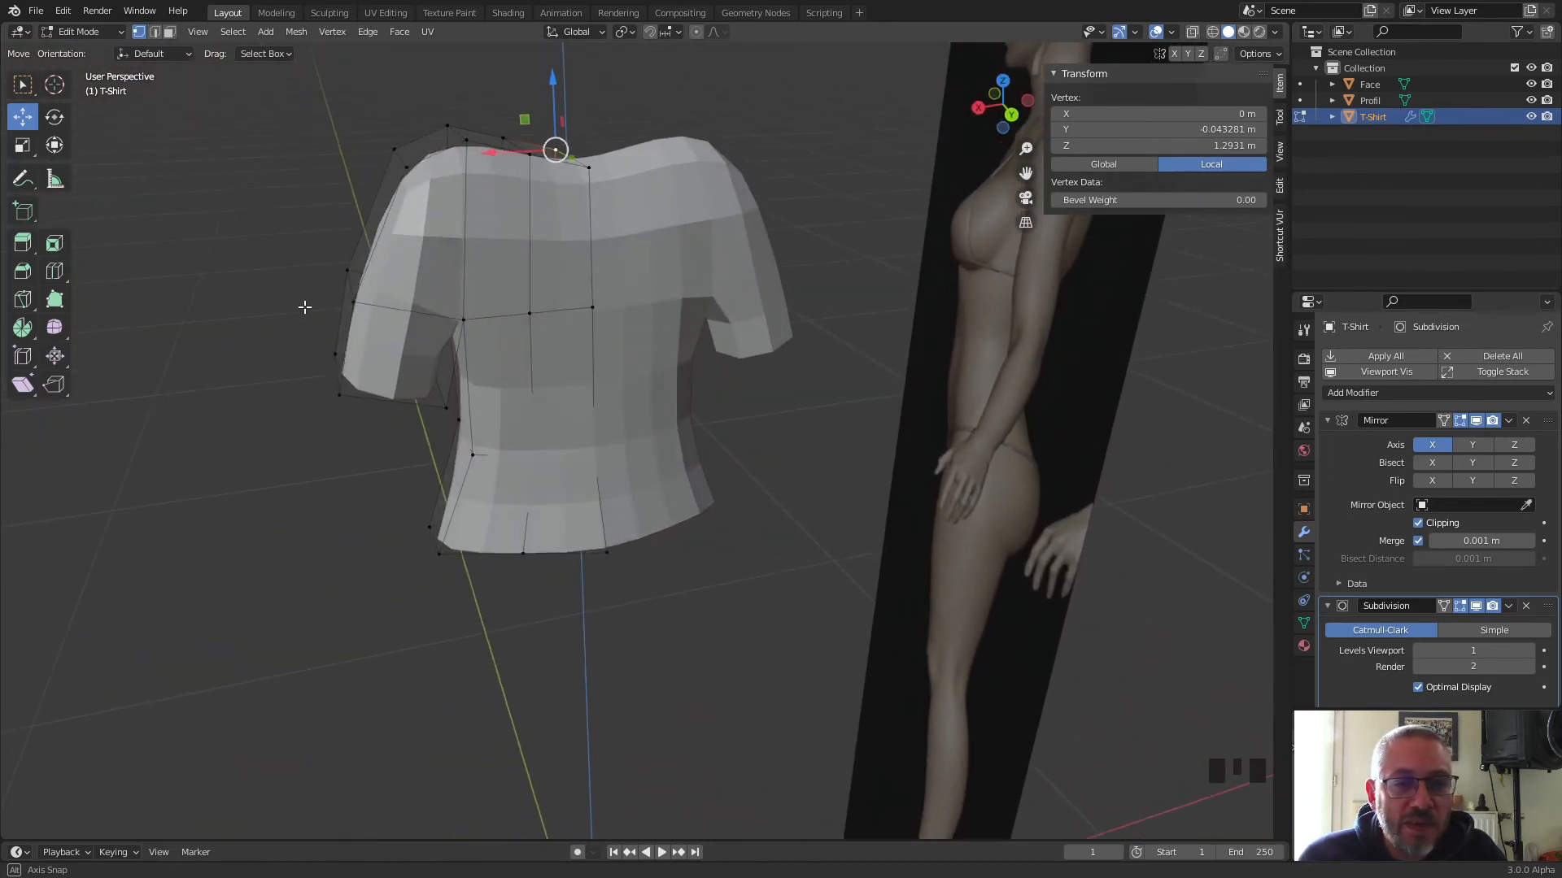
{"action": "left_click", "coordinate": [589, 166], "text": "shift"}
{"action": "left_click_drag", "start_coordinate": [569, 90], "coordinate": [571, 90]}
Move the back vertices at chest height outward and the rear armpit vertex inward to Y about 0.068 m.
{"action": "middle_click_drag", "start_coordinate": [535, 177], "coordinate": [516, 365]}
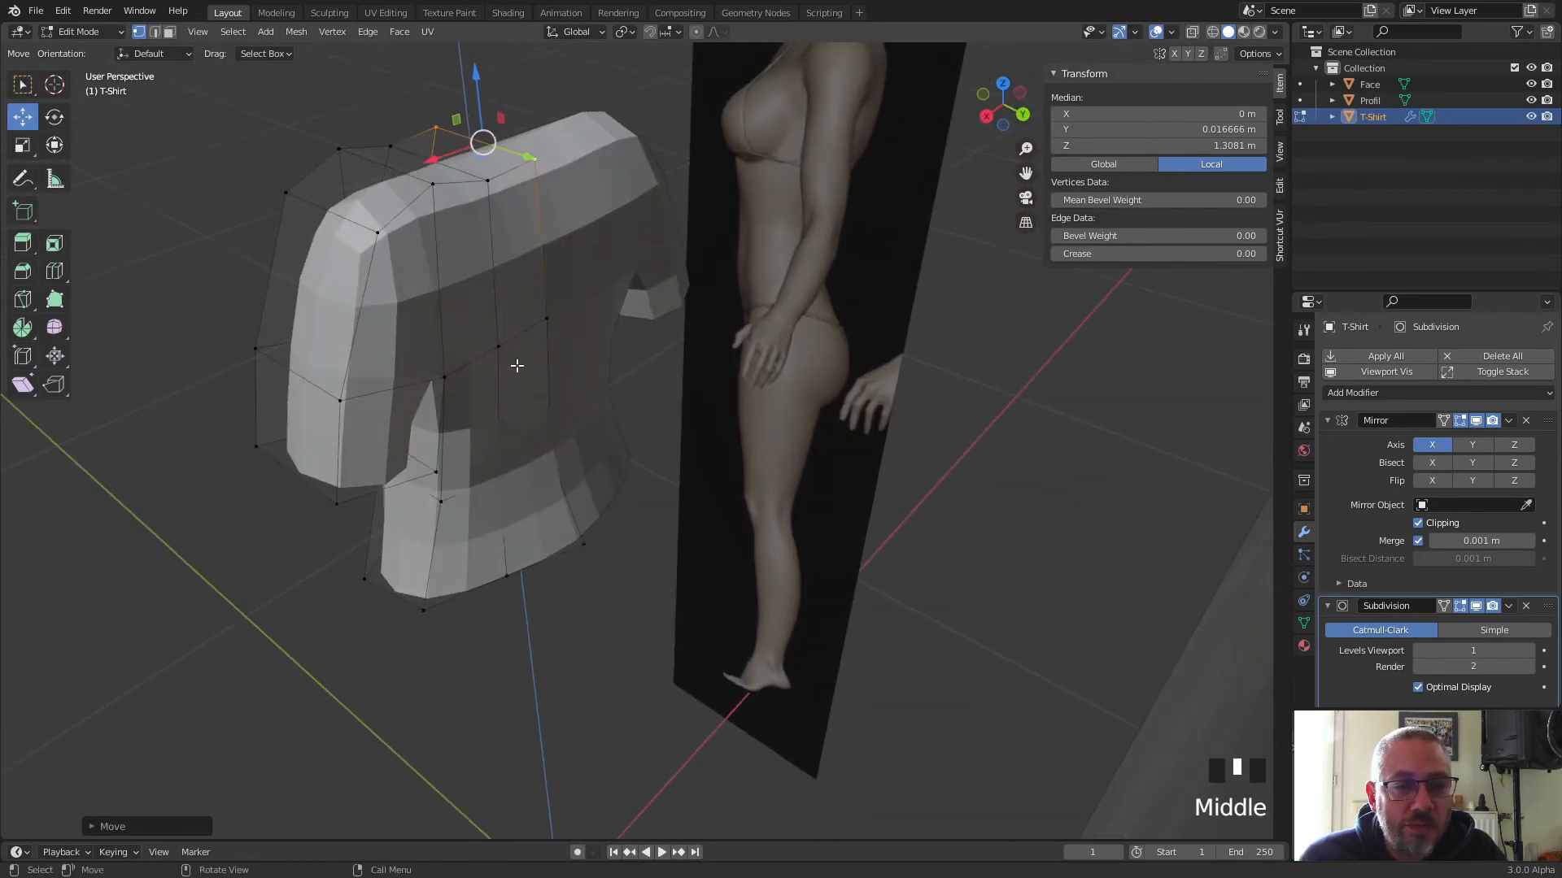
{"action": "left_click", "coordinate": [500, 344]}
{"action": "left_click_drag", "start_coordinate": [531, 366], "coordinate": [448, 383]}
{"action": "left_click", "coordinate": [447, 383]}
{"action": "middle_click_drag", "start_coordinate": [447, 383], "coordinate": [606, 421]}
{"action": "key", "text": "KP_1"}
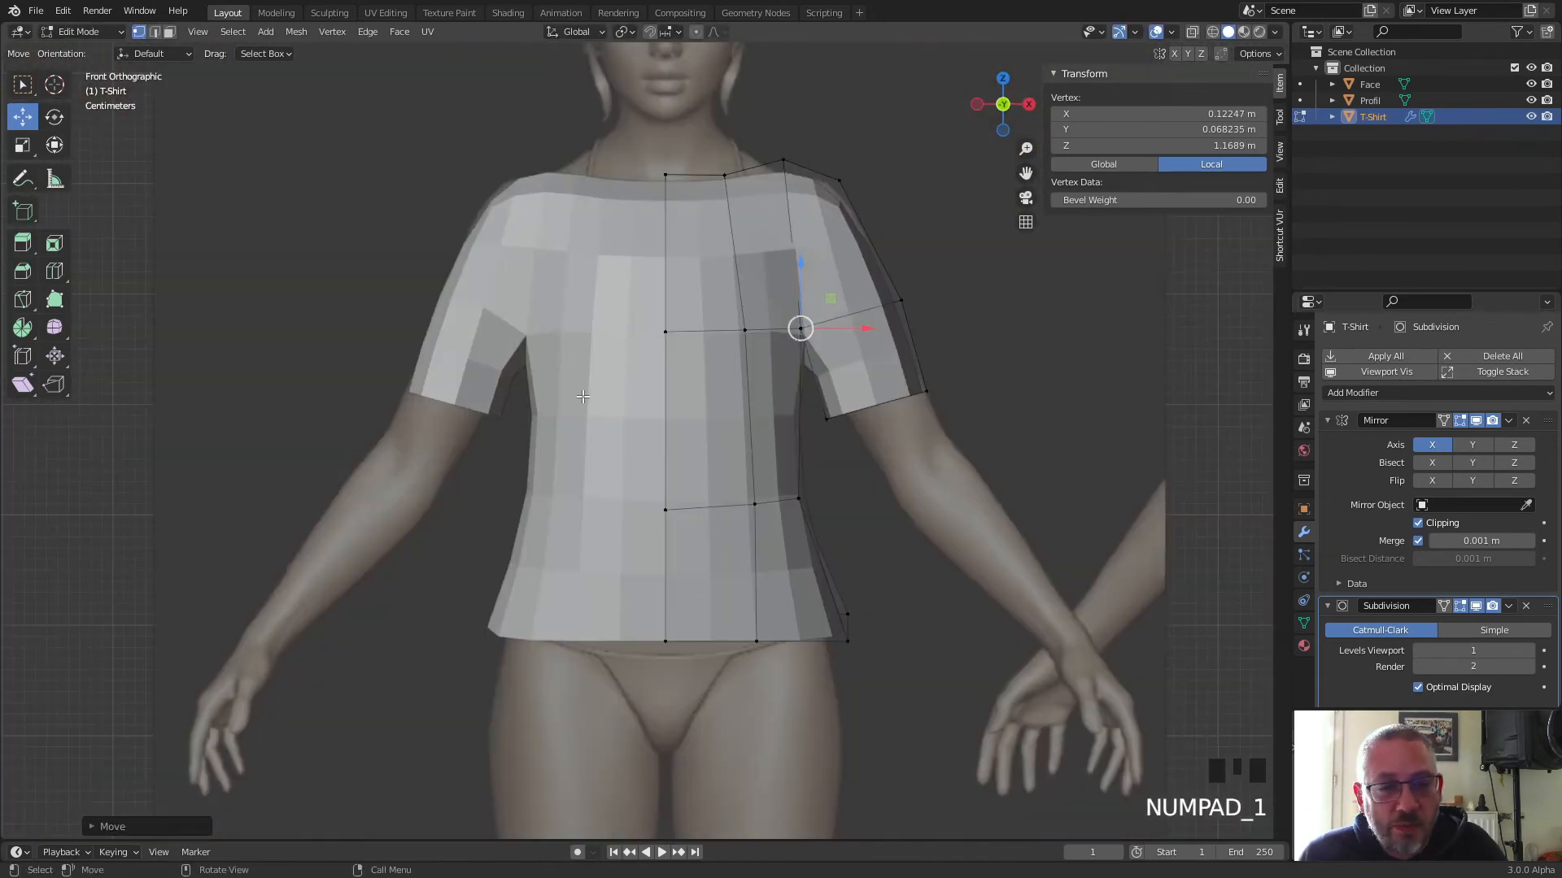
Move the front chest vertices forward to a median Y of about -0.119 m, and bring the front neckline vertices forward too.
{"action": "key", "text": "KP_3"}
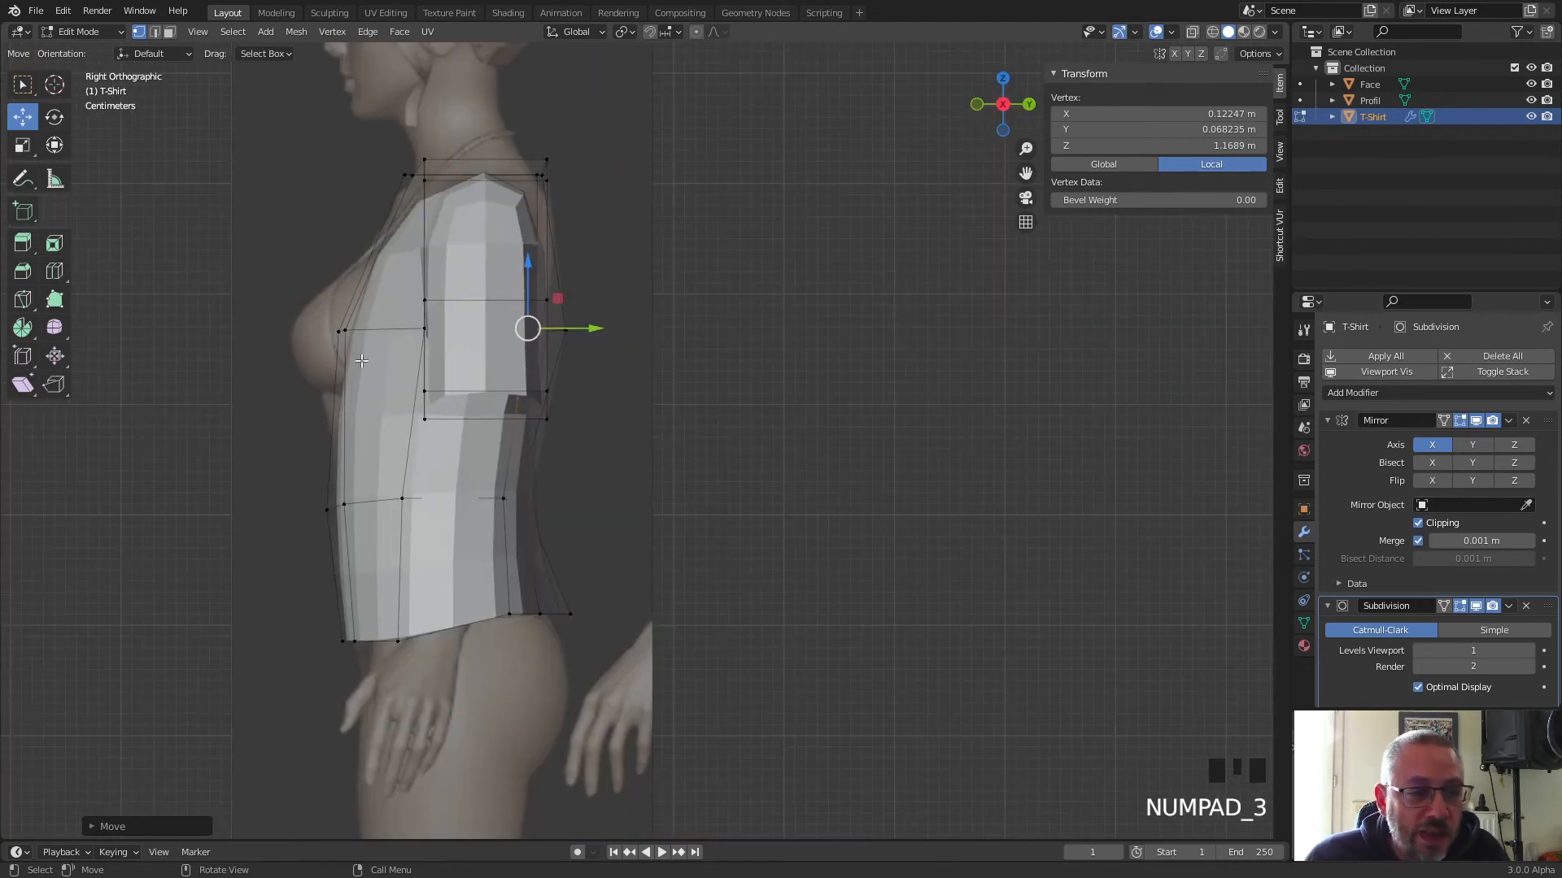
{"action": "left_click", "coordinate": [332, 325]}
{"action": "left_click_drag", "start_coordinate": [369, 308], "coordinate": [348, 303]}
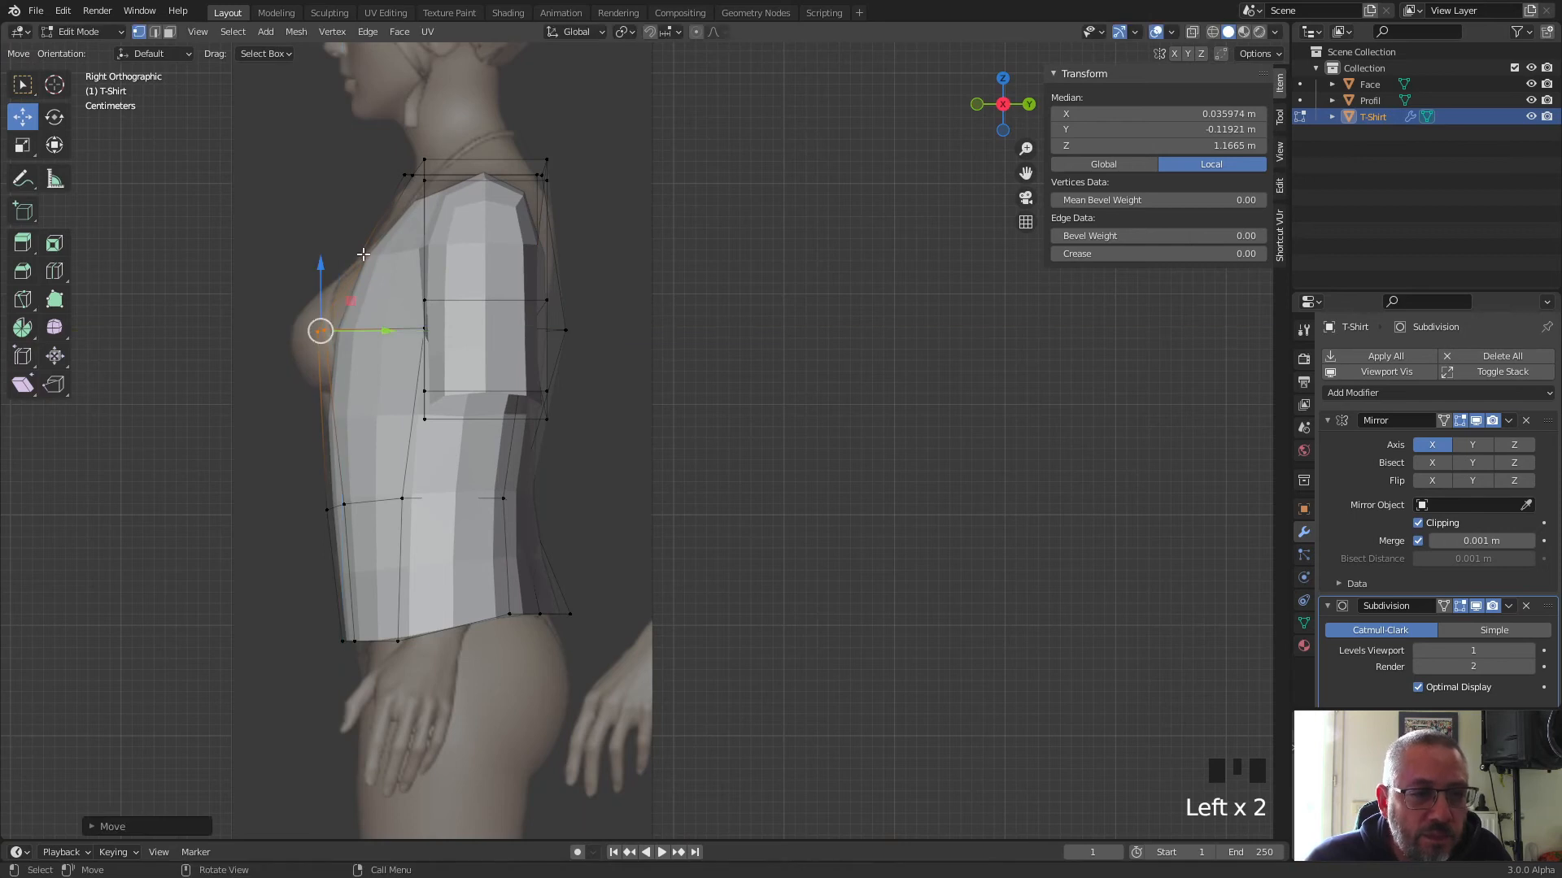
{"action": "left_click", "coordinate": [420, 195]}
{"action": "left_click_drag", "start_coordinate": [445, 178], "coordinate": [424, 177]}
Adjust the upper-back vertices and move the back neckline vertices up and backward to about Y 0.113 m, Z 1.342 m.
{"action": "left_click_drag", "start_coordinate": [615, 381], "coordinate": [549, 240]}
{"action": "left_click_drag", "start_coordinate": [608, 331], "coordinate": [605, 335]}
{"action": "middle_click_drag", "start_coordinate": [605, 336], "coordinate": [486, 155]}
{"action": "left_click_drag", "start_coordinate": [486, 155], "coordinate": [543, 206]}
{"action": "key", "text": "KP_3"}
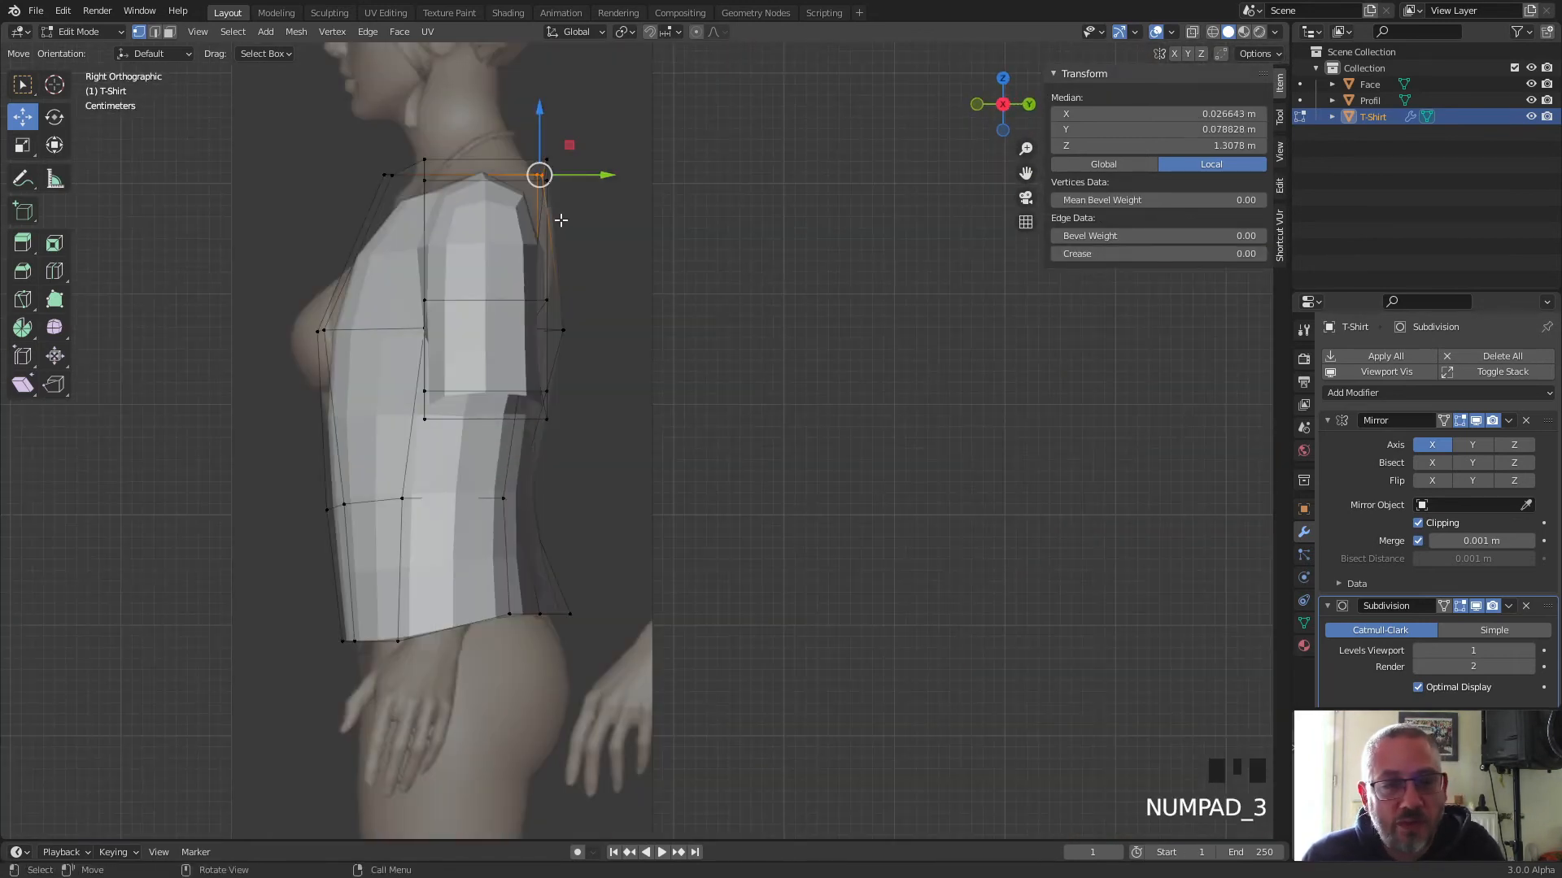
{"action": "left_click_drag", "start_coordinate": [573, 151], "coordinate": [614, 102]}
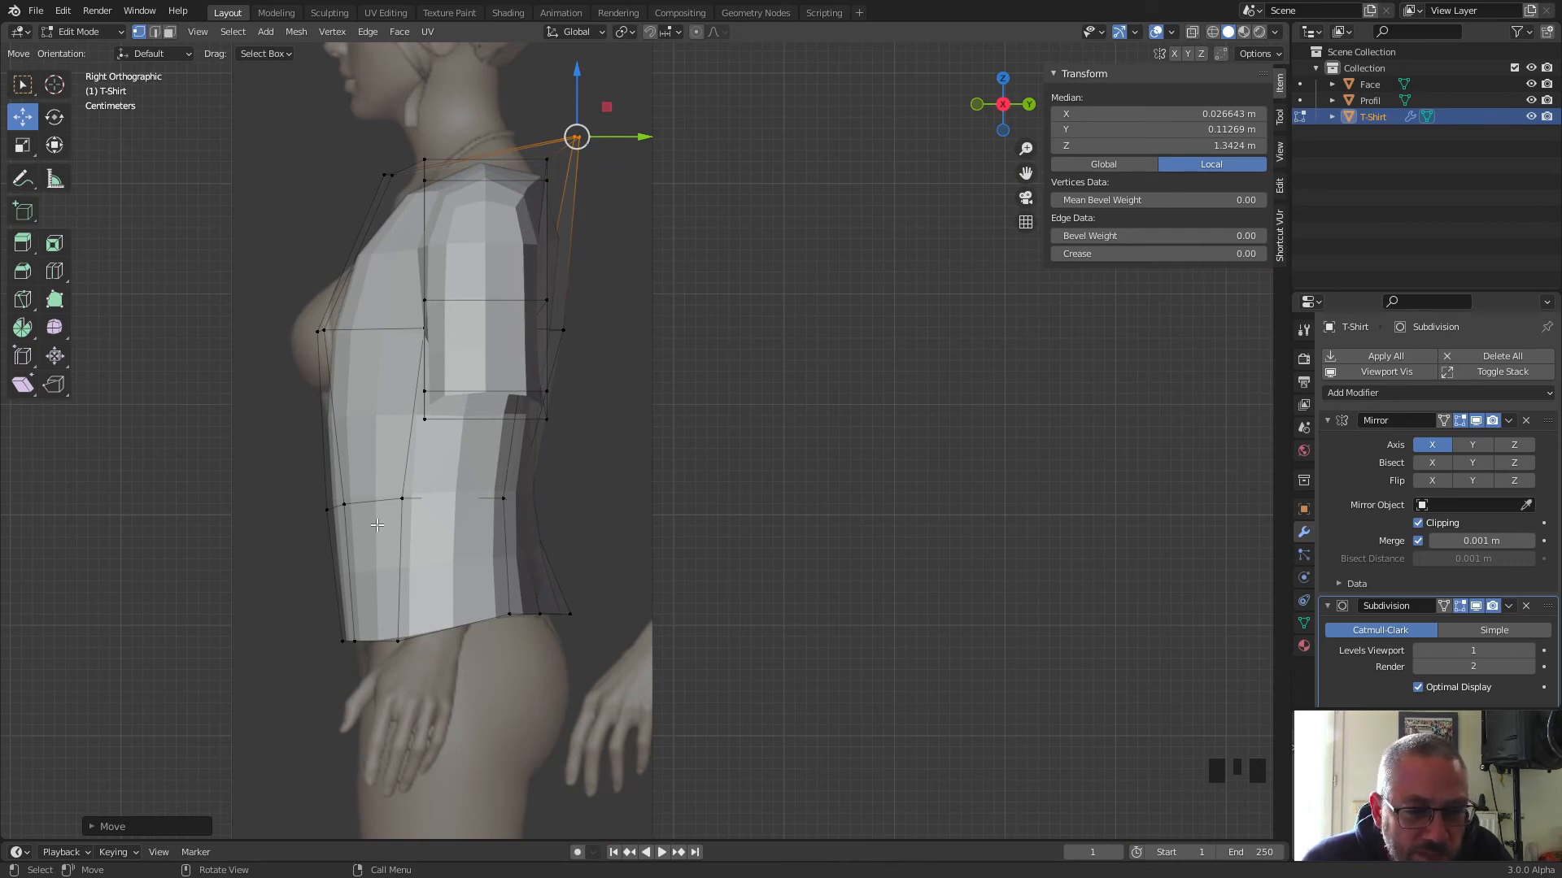
Refine the hem and side waist vertices, placing the front side waist vertex at about Y -0.039 m, Z 1.016 m.
{"action": "left_click_drag", "start_coordinate": [326, 625], "coordinate": [453, 590]}
{"action": "left_click", "coordinate": [399, 640]}
{"action": "left_click", "coordinate": [505, 498]}
{"action": "left_click_drag", "start_coordinate": [534, 468], "coordinate": [449, 467]}
{"action": "left_click", "coordinate": [408, 498]}
{"action": "middle_click_drag", "start_coordinate": [449, 466], "coordinate": [641, 358]}
{"action": "scroll", "coordinate": [220, 446], "scroll_direction": "up", "scroll_amount": 2}
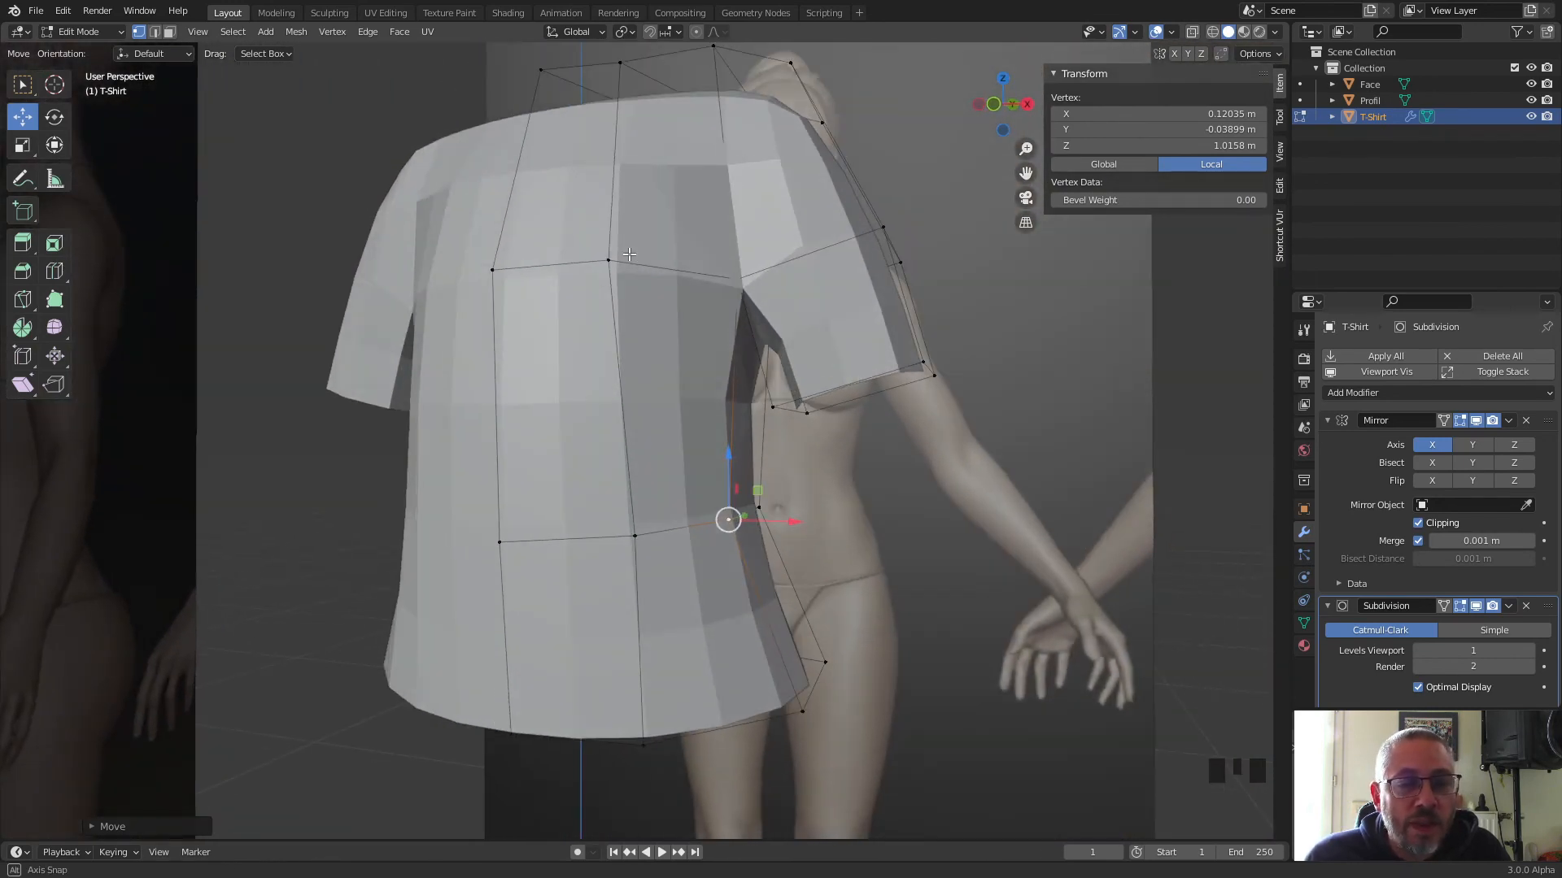
{"action": "scroll", "coordinate": [643, 381], "scroll_direction": "down", "scroll_amount": 2}
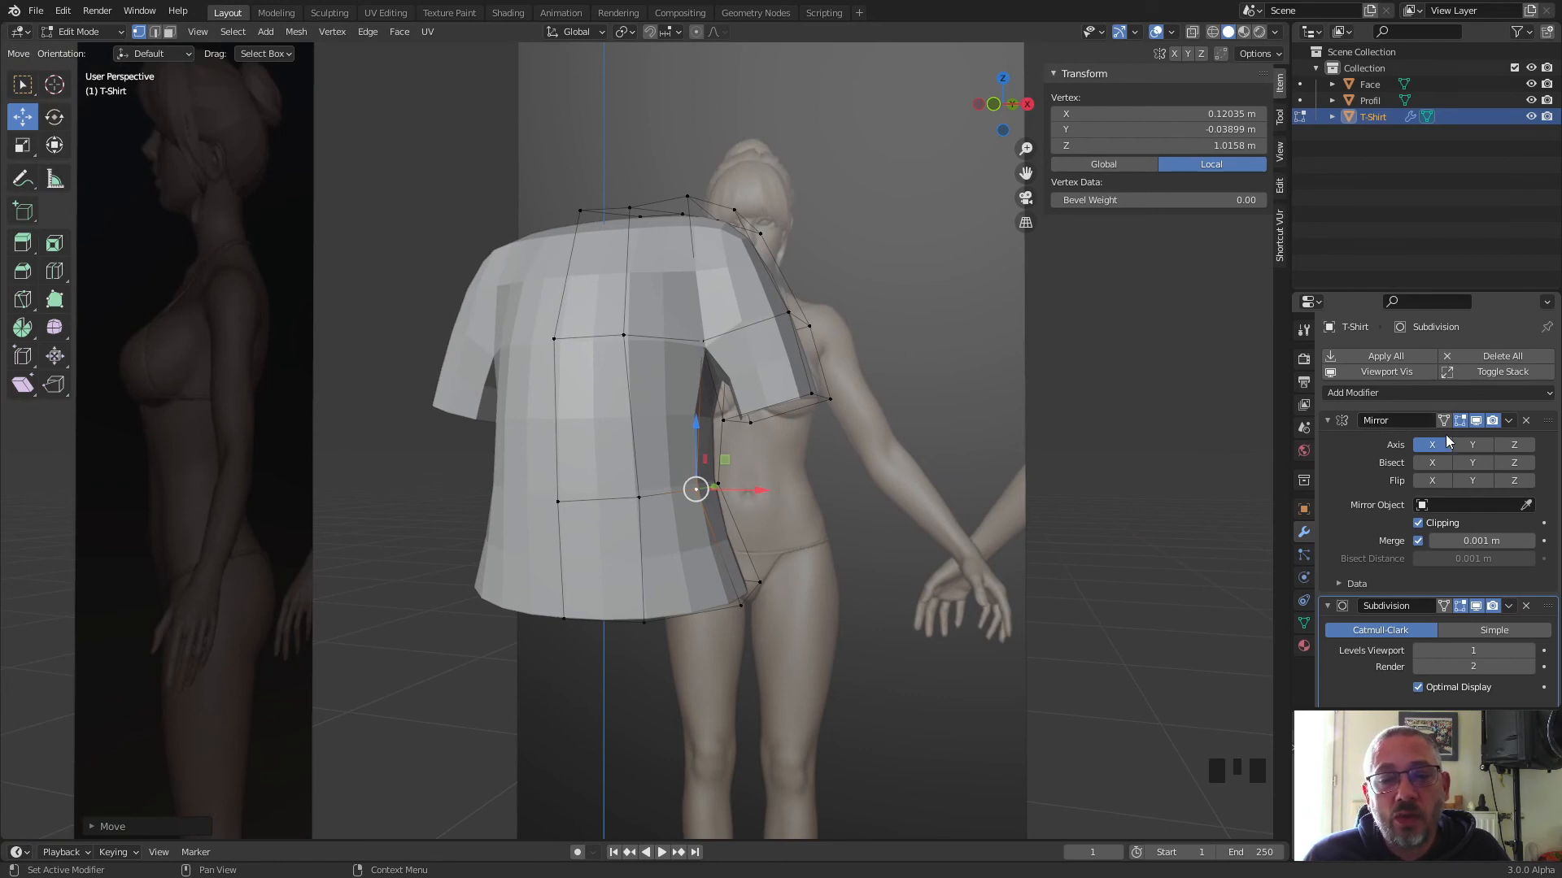
{"action": "scroll", "coordinate": [795, 593], "scroll_direction": "down", "scroll_amount": 3}
{"action": "middle_click_drag", "start_coordinate": [795, 593], "coordinate": [755, 651]}
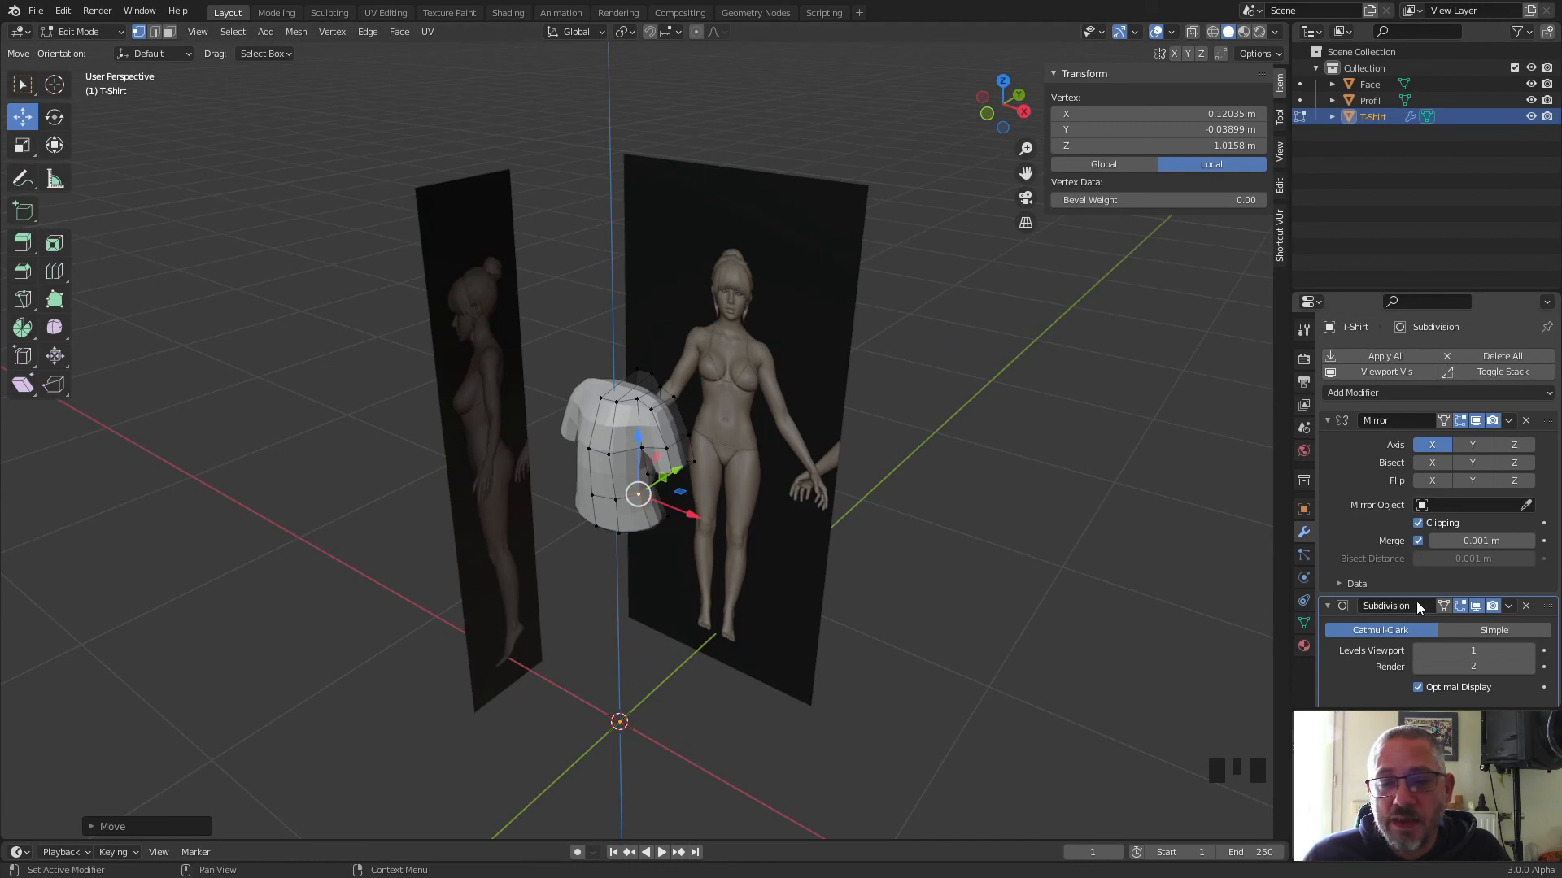
Reposition the front neckline vertex beside the centre vertex to smooth the collar curve.
{"action": "scroll", "coordinate": [679, 531], "scroll_direction": "up", "scroll_amount": 5}
{"action": "mouse_move", "coordinate": [679, 532]}
{"action": "middle_mouse_down"}
{"action": "mouse_move", "coordinate": [844, 484]}
{"action": "mouse_move", "coordinate": [801, 514]}
{"action": "mouse_move", "coordinate": [708, 531]}
{"action": "middle_mouse_up"}
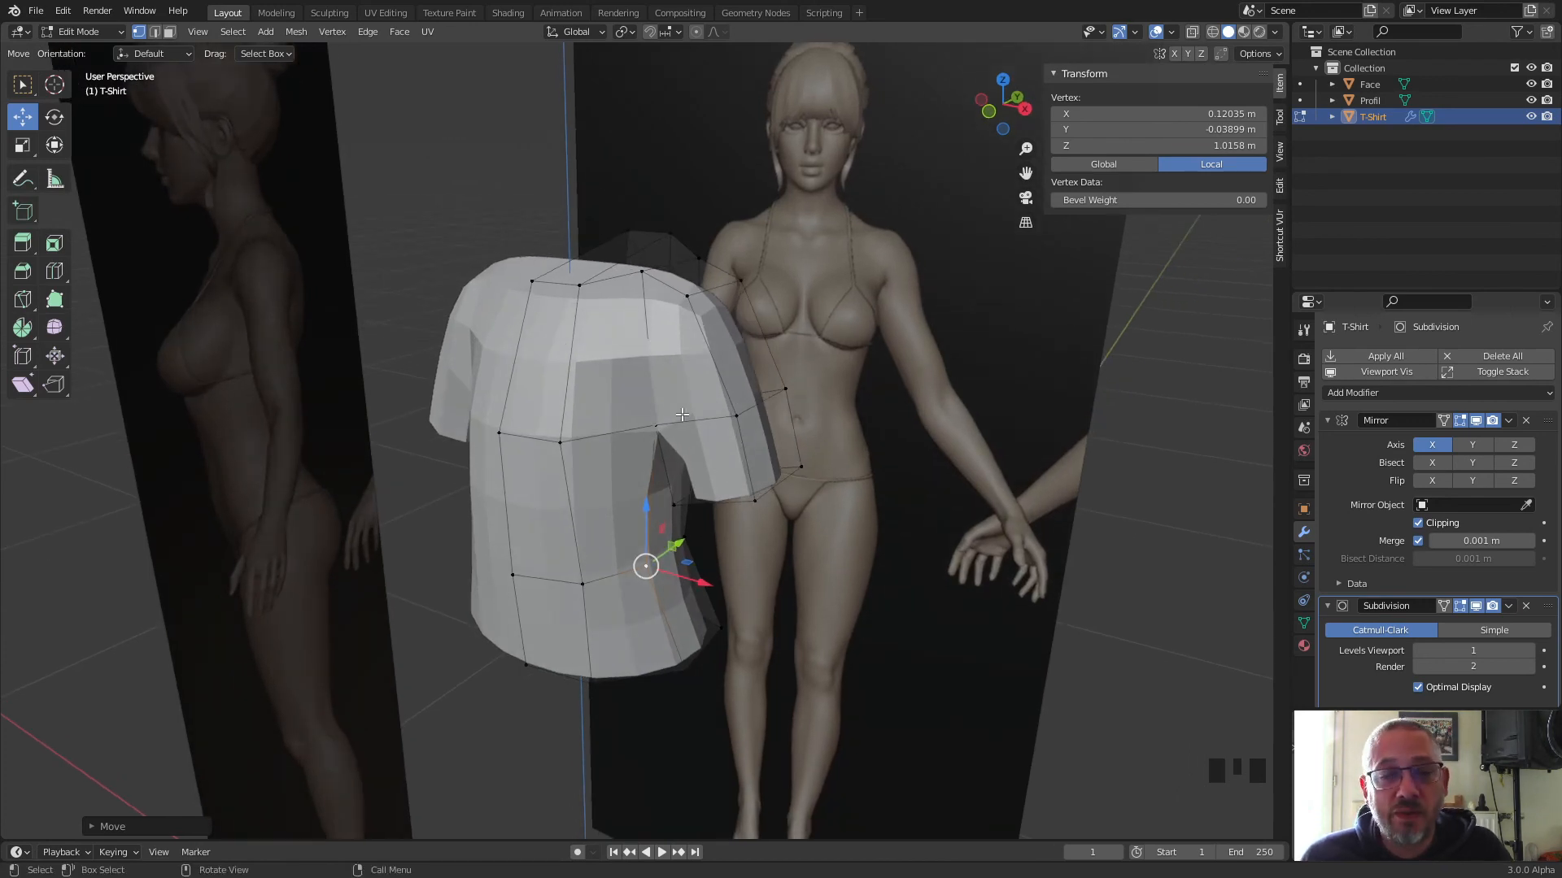
{"action": "left_click", "coordinate": [643, 266]}
{"action": "middle_click_drag", "start_coordinate": [643, 266], "coordinate": [702, 355]}
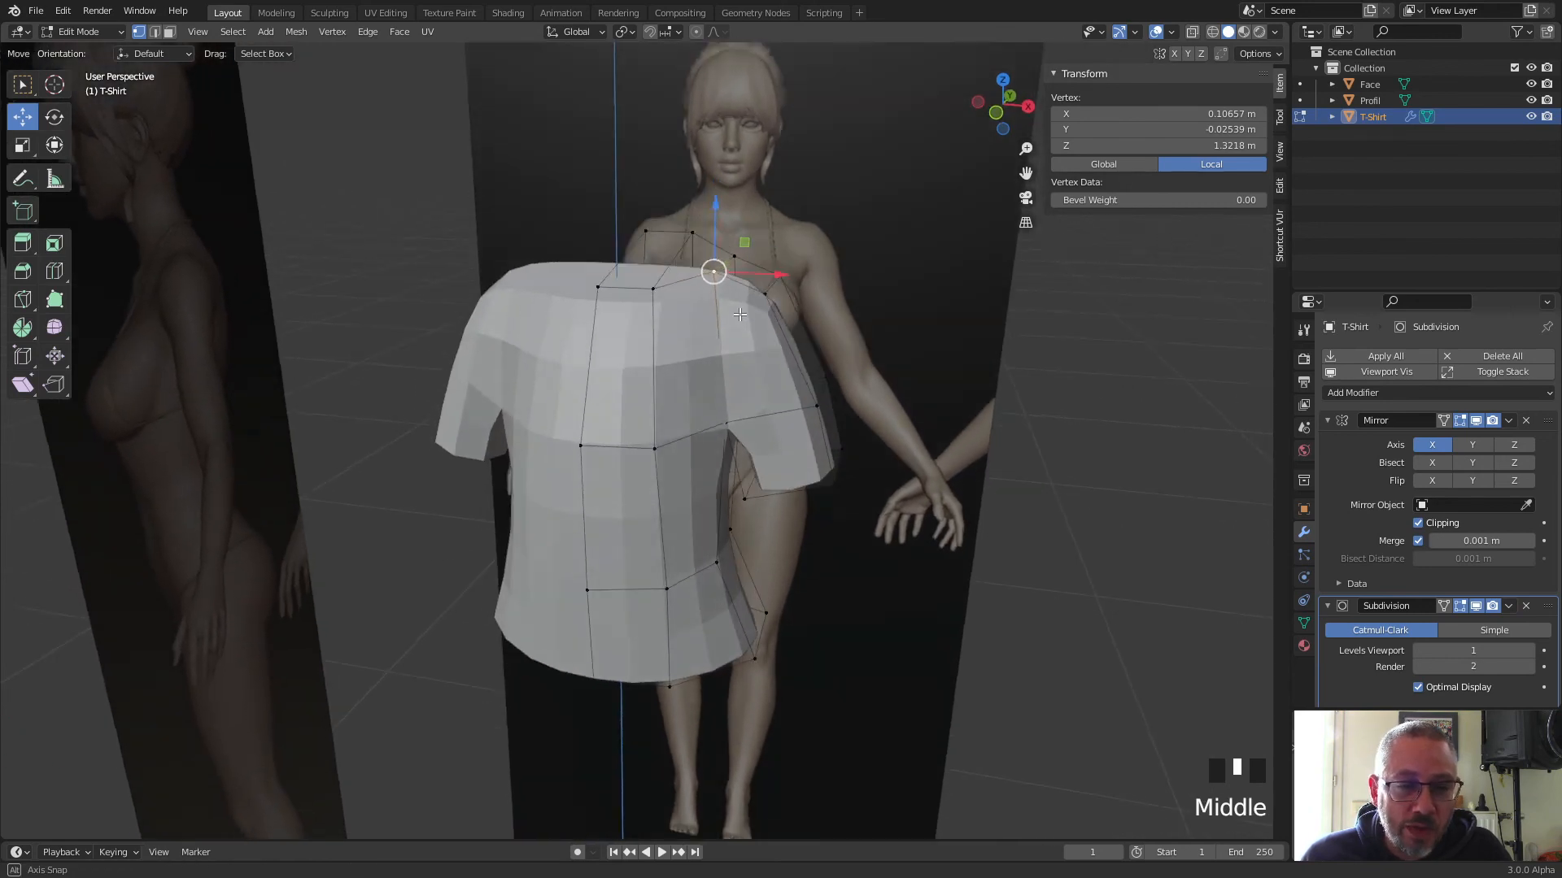
{"action": "scroll", "coordinate": [703, 355], "scroll_direction": "up", "scroll_amount": 2}
{"action": "left_click", "coordinate": [637, 320]}
{"action": "left_click_drag", "start_coordinate": [660, 300], "coordinate": [591, 285]}
{"action": "left_click", "coordinate": [573, 309]}
Move the front waist vertices forward along Y, placing the centre one at Y about -0.127 m.
{"action": "middle_click_drag", "start_coordinate": [751, 401], "coordinate": [598, 384]}
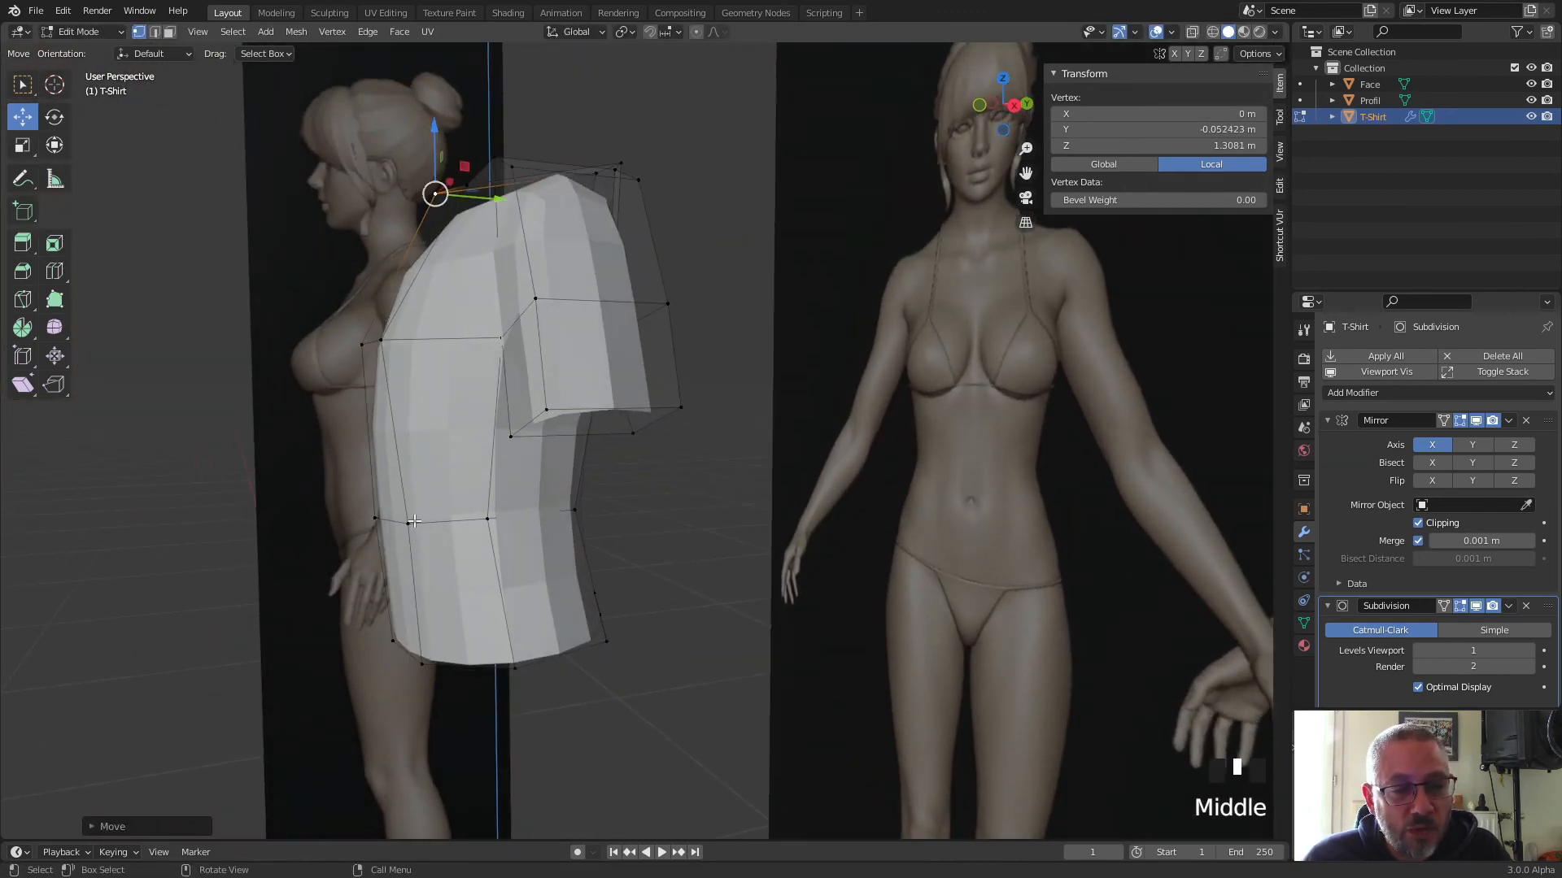
{"action": "left_click", "coordinate": [407, 523]}
{"action": "left_click_drag", "start_coordinate": [443, 523], "coordinate": [398, 518]}
{"action": "left_click", "coordinate": [375, 518]}
{"action": "middle_click_drag", "start_coordinate": [399, 518], "coordinate": [693, 284]}
{"action": "scroll", "coordinate": [837, 316], "scroll_direction": "down", "scroll_amount": 3}
{"action": "middle_click_drag", "start_coordinate": [837, 316], "coordinate": [708, 428]}
{"action": "scroll", "coordinate": [595, 433], "scroll_direction": "up", "scroll_amount": 2}
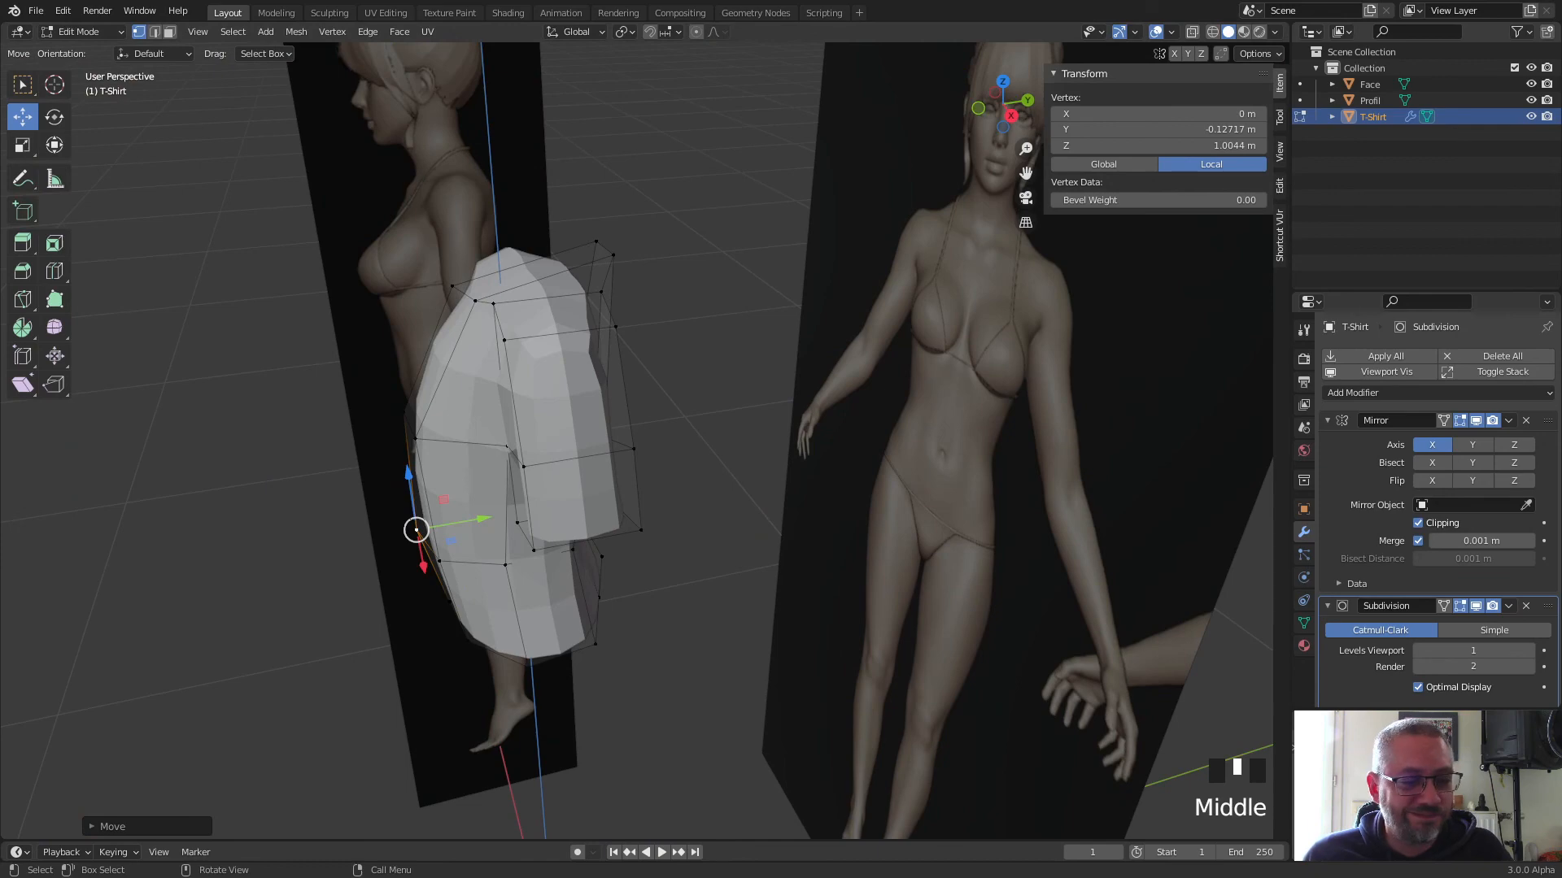